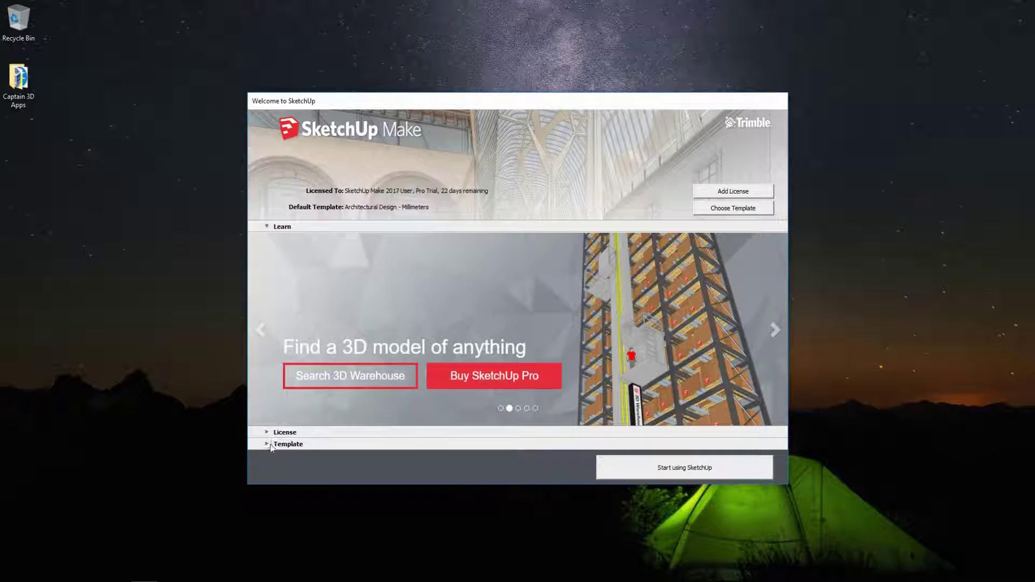
Start a new model with the Architectural Design - Millimeters template.
click(269, 443)
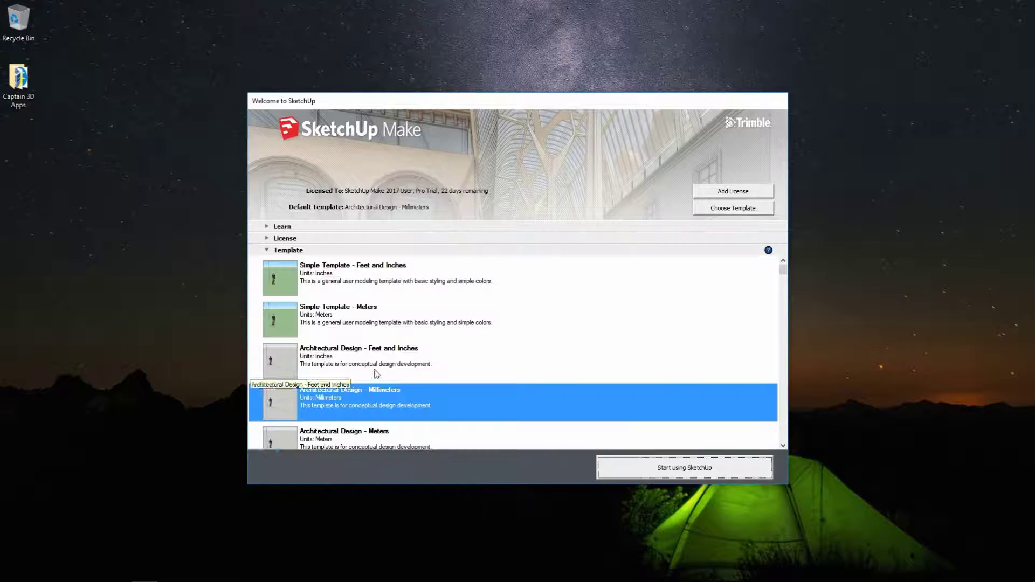
click(703, 468)
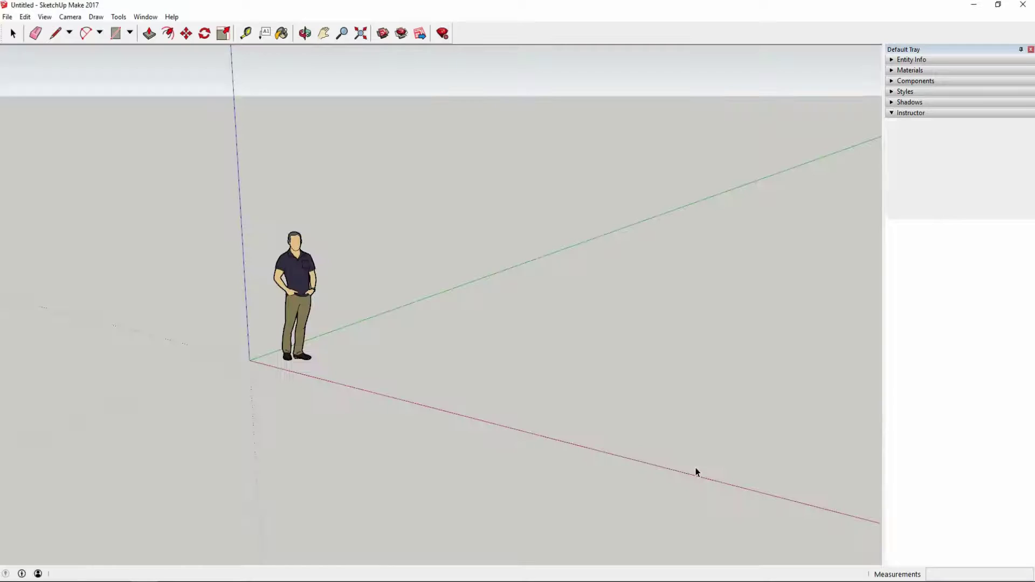
Open the Extension Warehouse and search it for "stl".
click(7, 17)
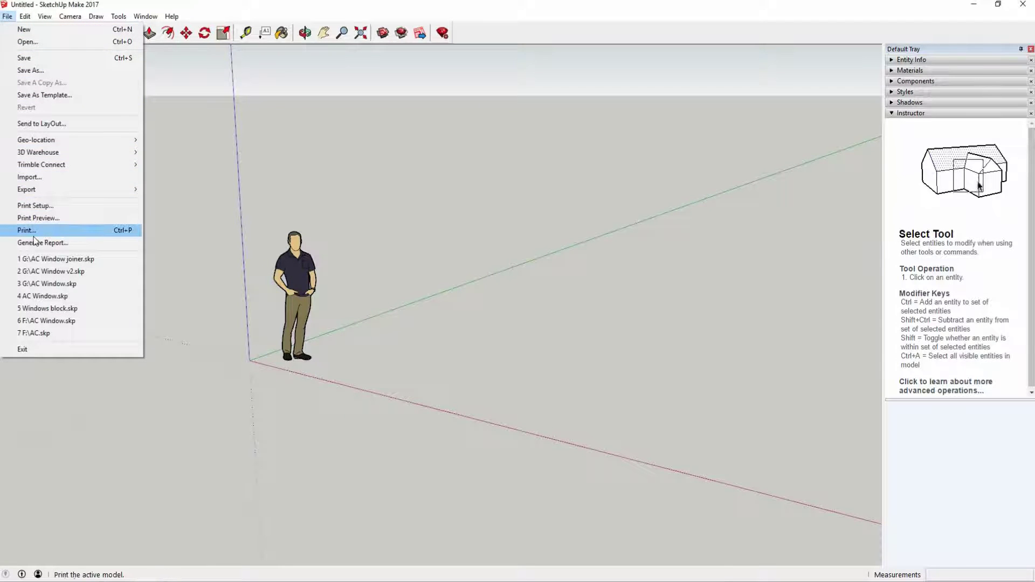
mouse_move(145, 17)
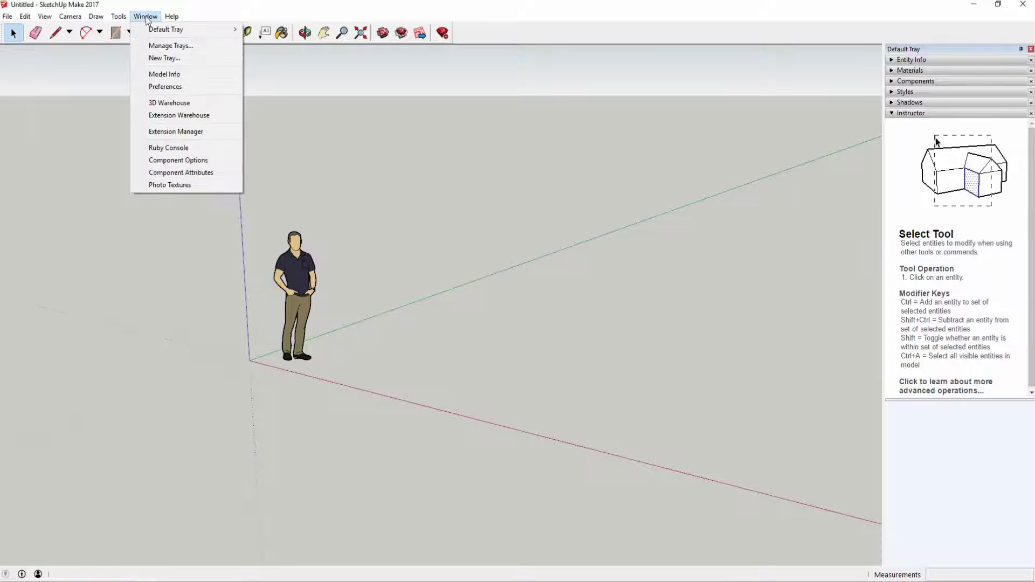
click(183, 116)
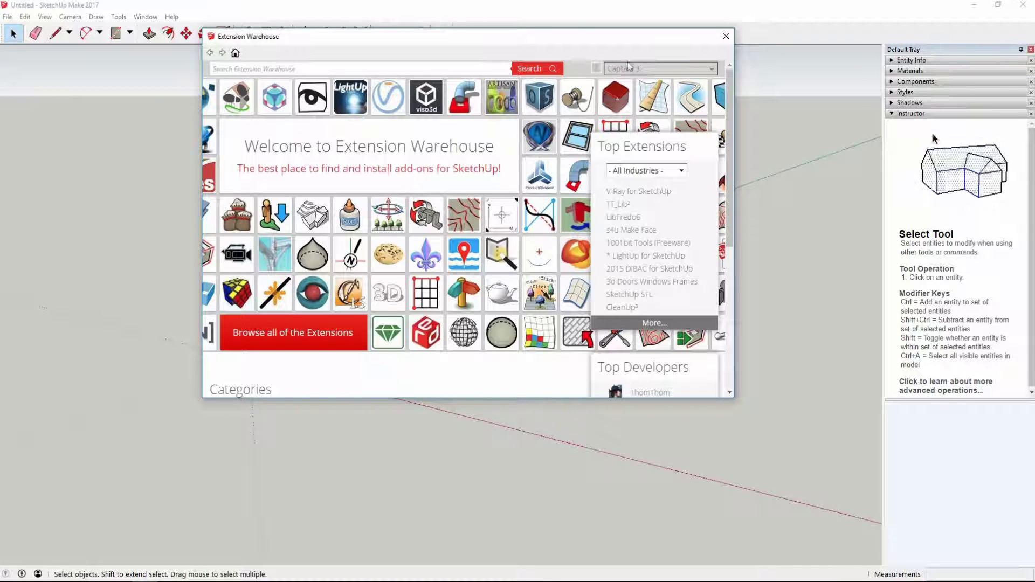
click(629, 72)
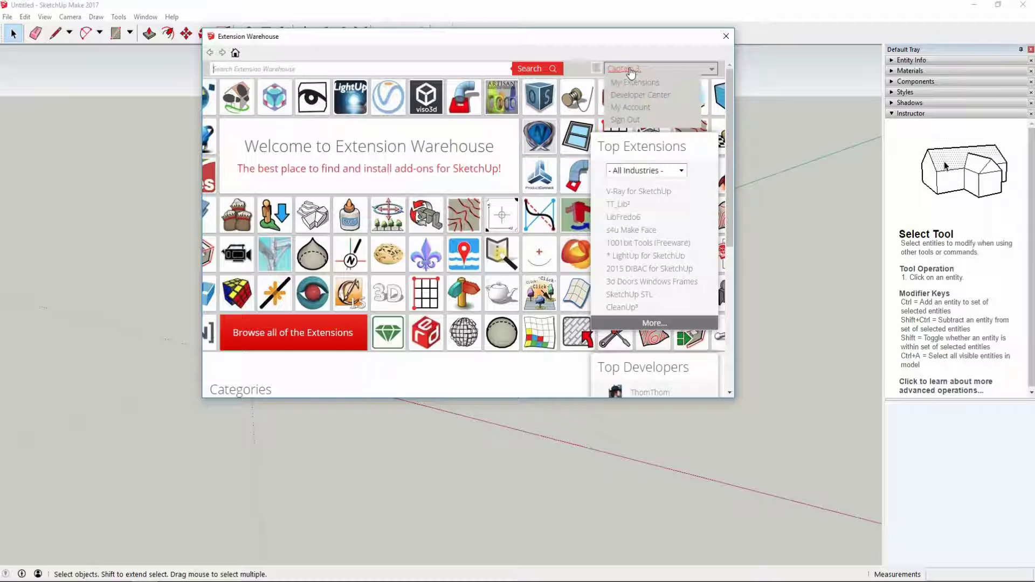
click(315, 67)
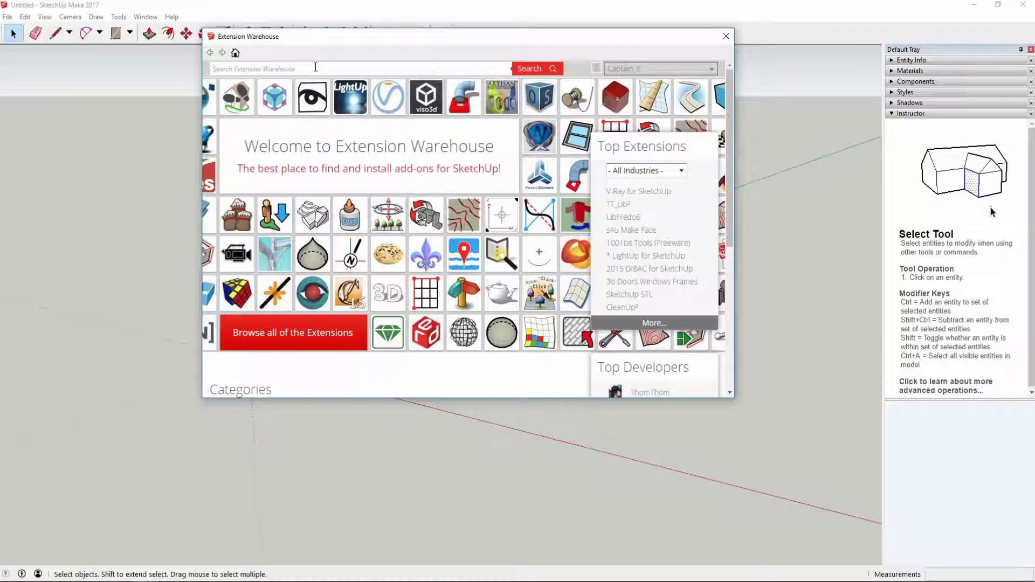
text(stl)
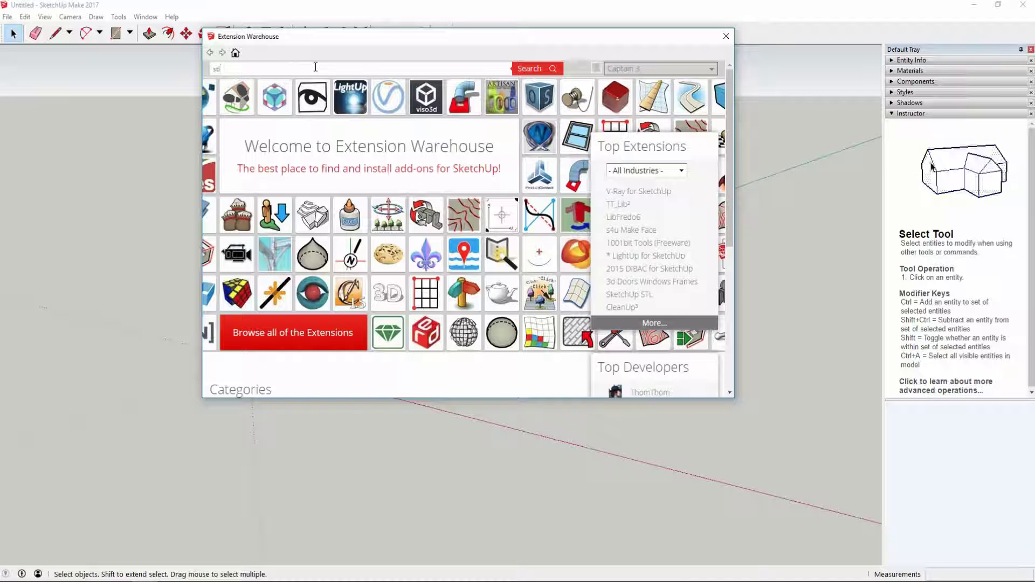
click(537, 69)
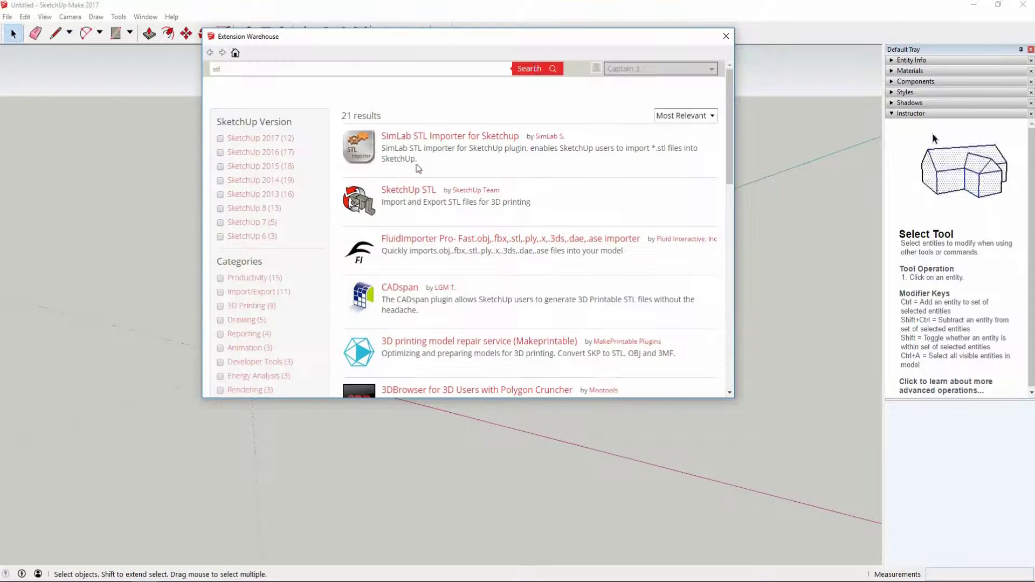
Install the SketchUp STL extension, close the warehouse and check for the Export STL command.
click(414, 191)
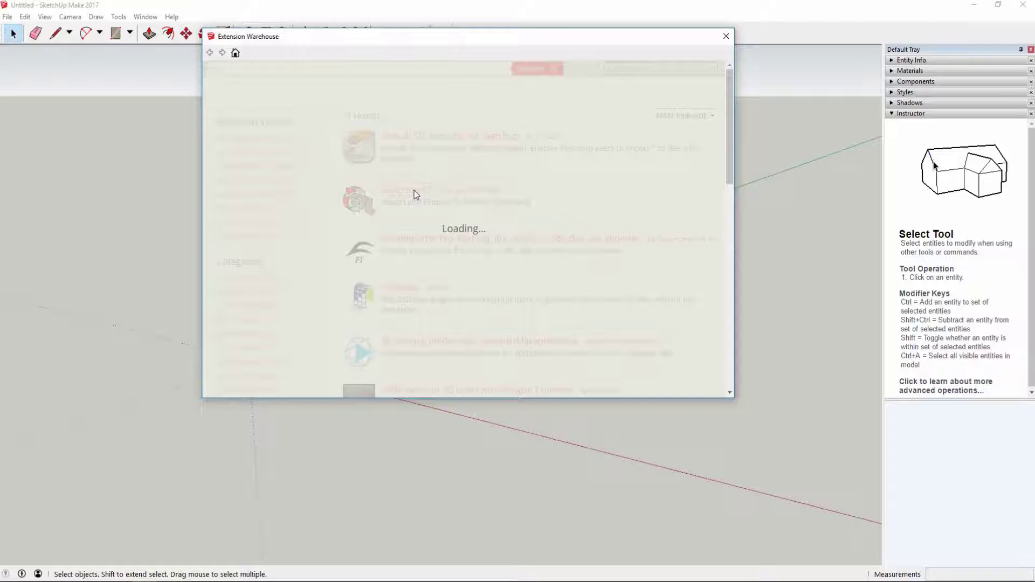
click(646, 117)
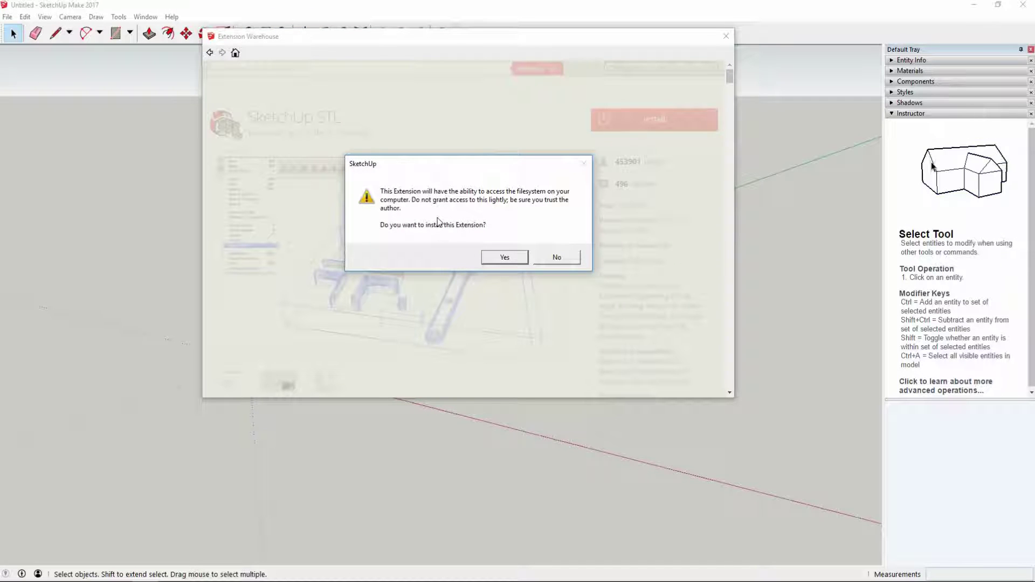
click(504, 258)
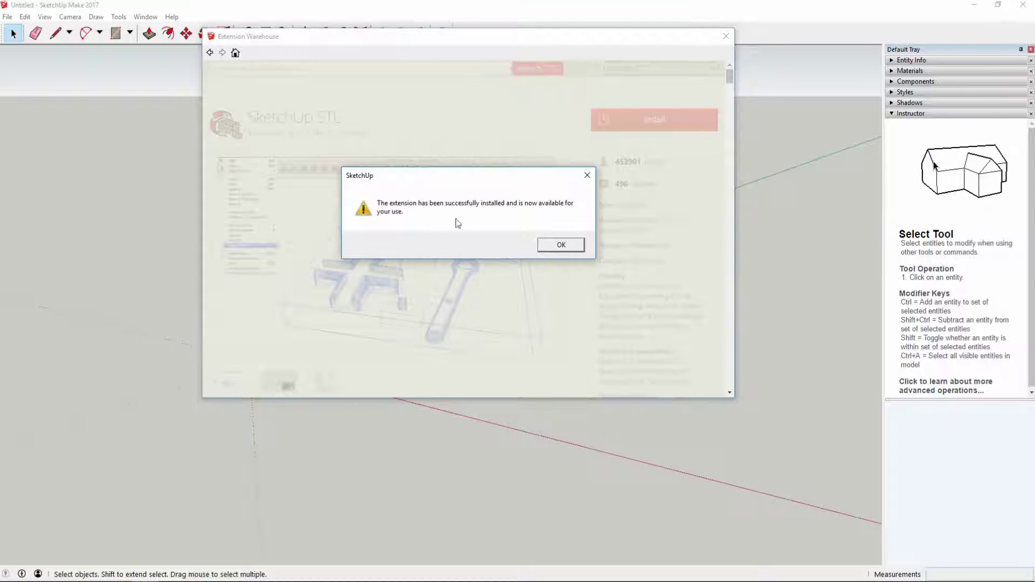
click(561, 245)
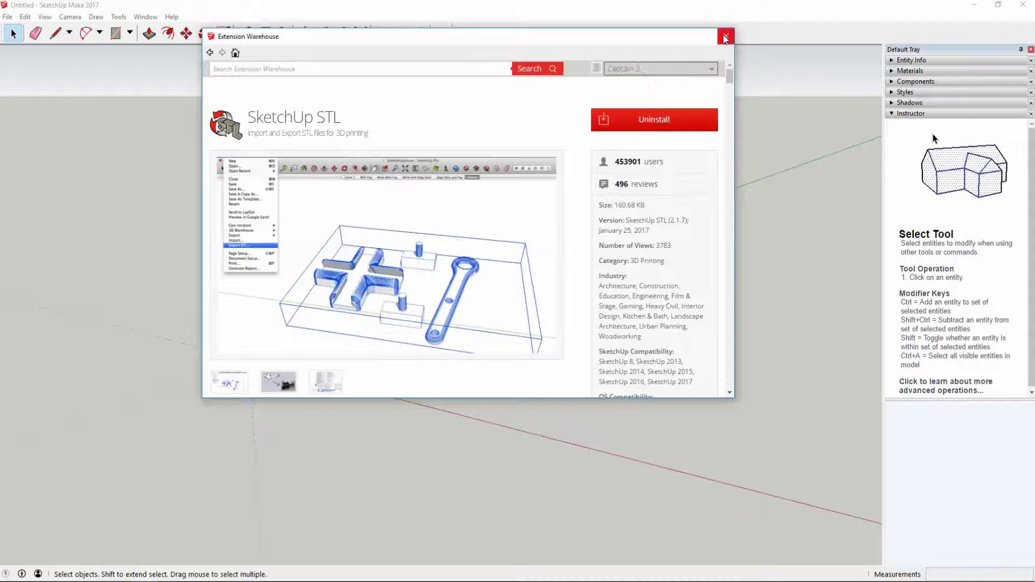
click(726, 36)
click(9, 18)
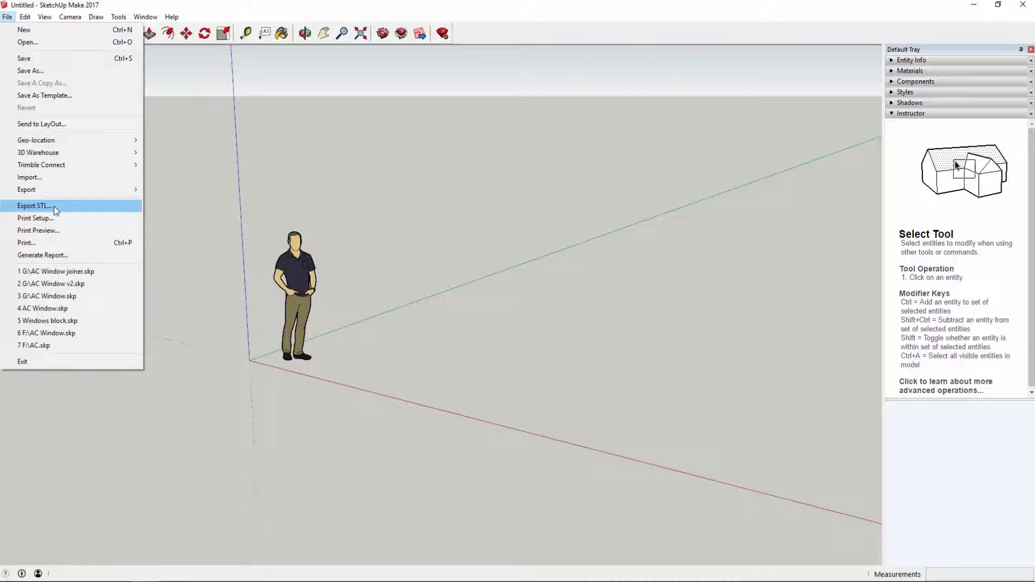
click(373, 406)
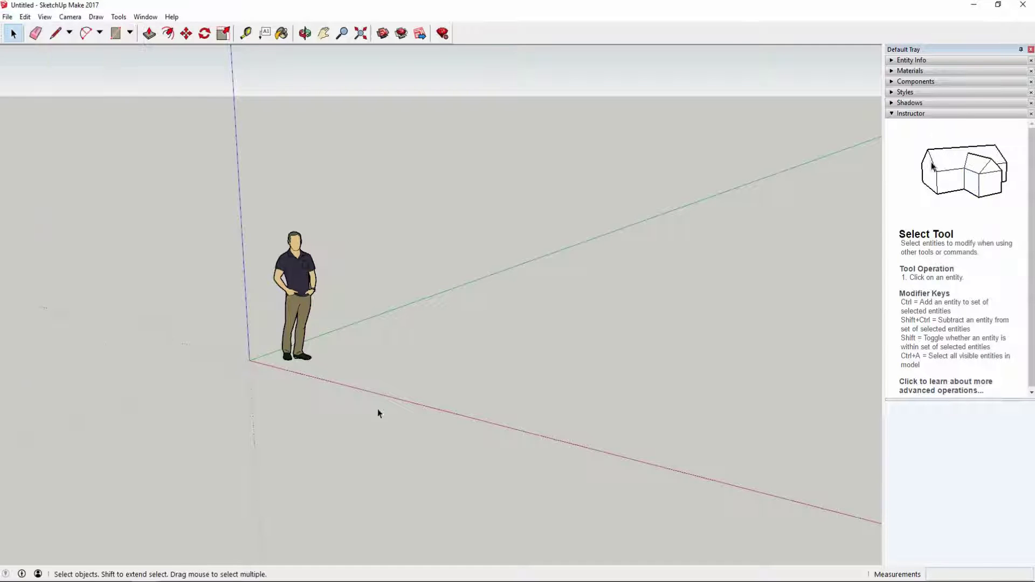
Delete the default human figure standing near the origin.
click(289, 310)
key(Delete)
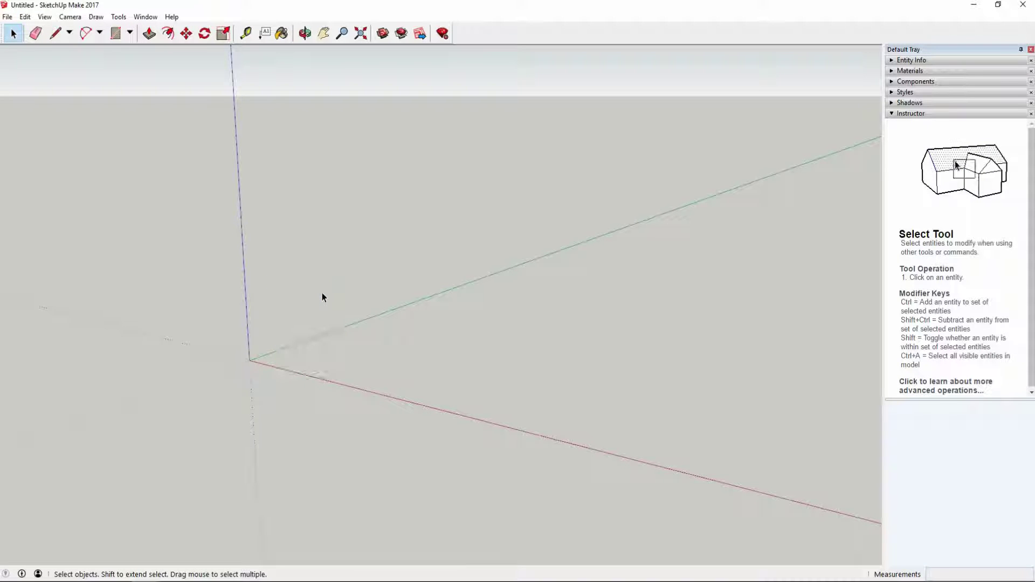
Draw a 30 by 70 mm rectangle on the ground plane near the origin.
click(115, 33)
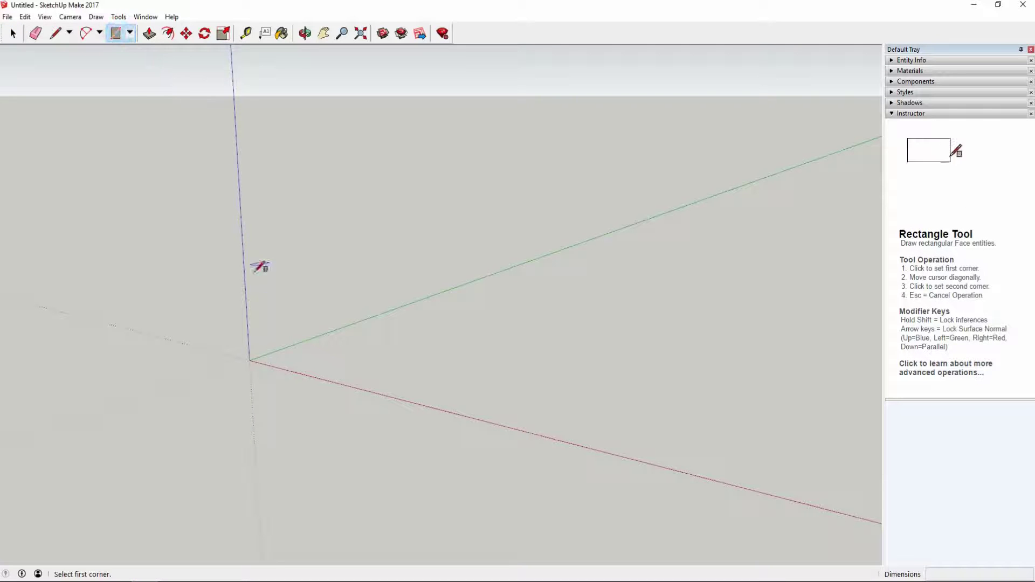
click(286, 363)
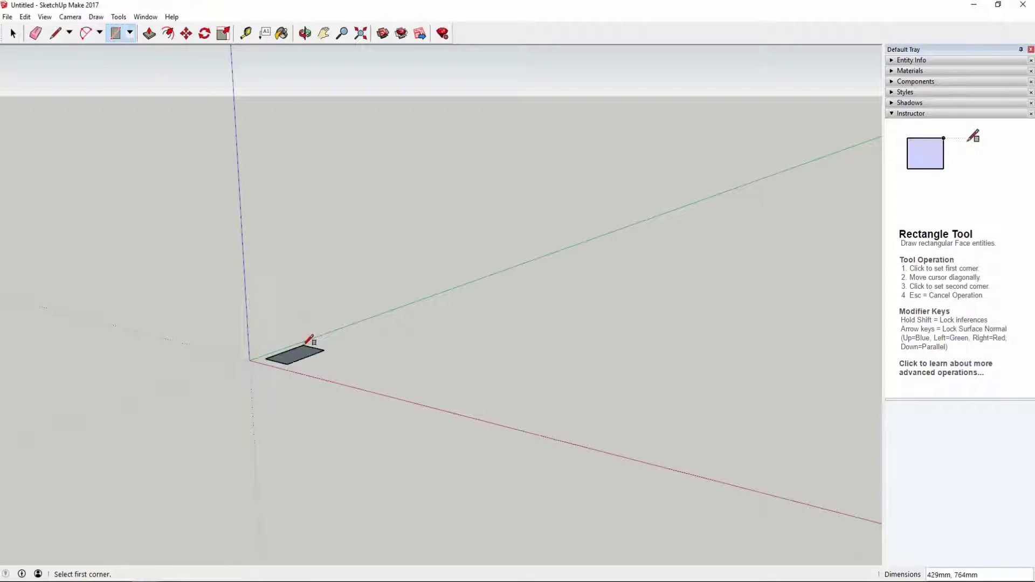
text(30,)
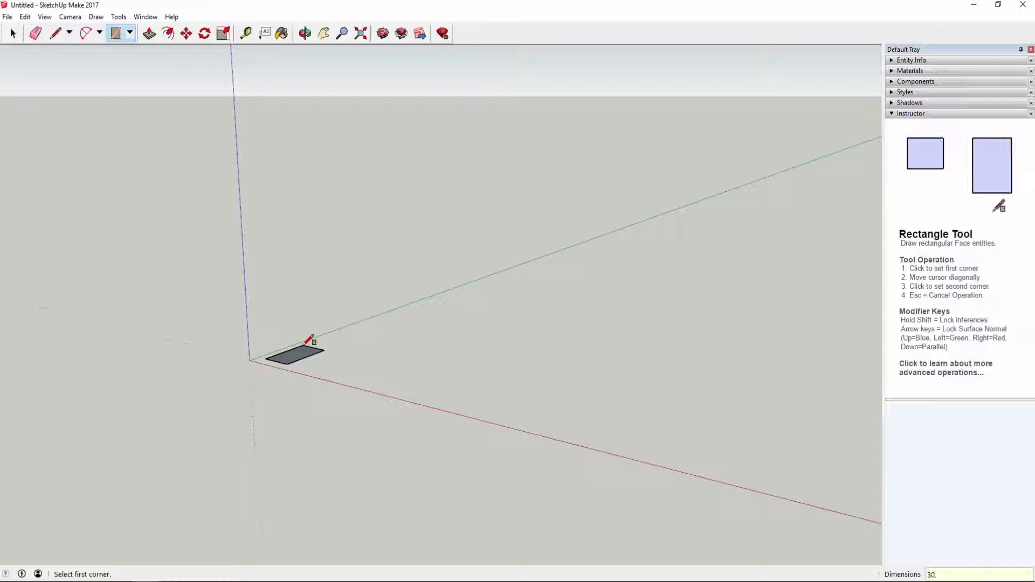
text(70)
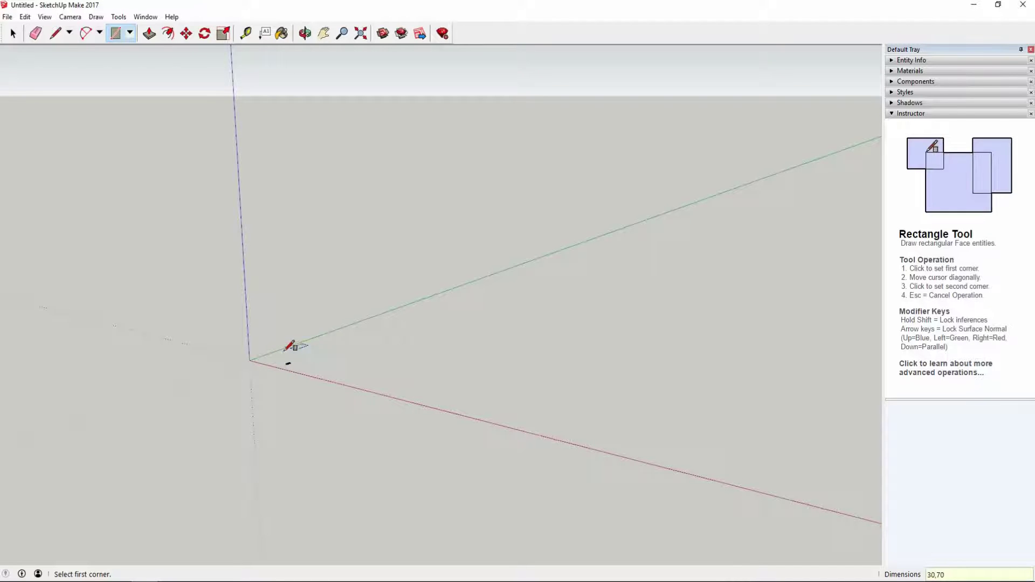
Push/Pull the rectangle upward 3 mm to form the base plate.
scroll(310, 340, up, 5)
scroll(323, 300, up, 4)
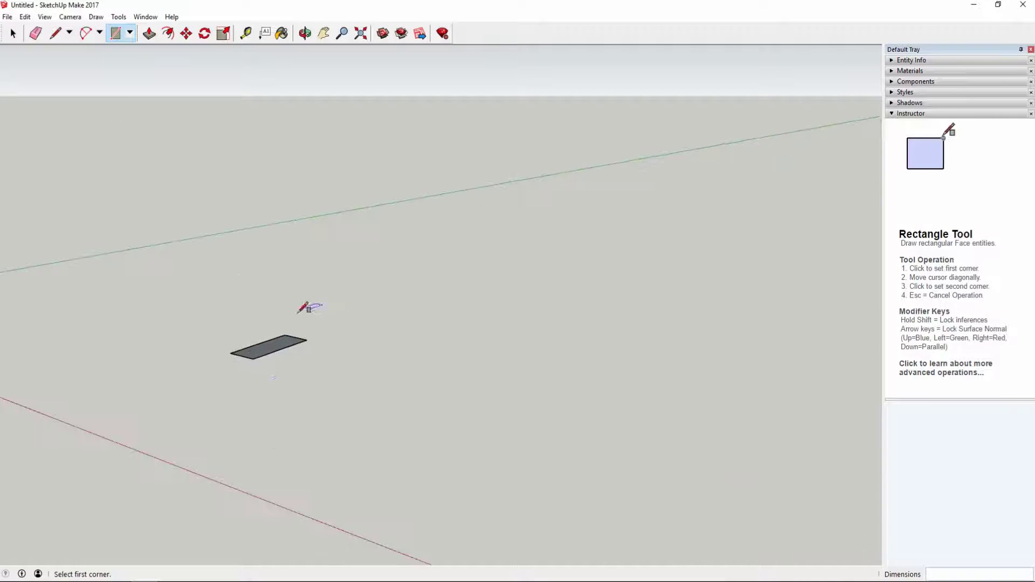
scroll(257, 438, up, 2)
scroll(284, 345, up, 2)
middle_drag(319, 259, 218, 171)
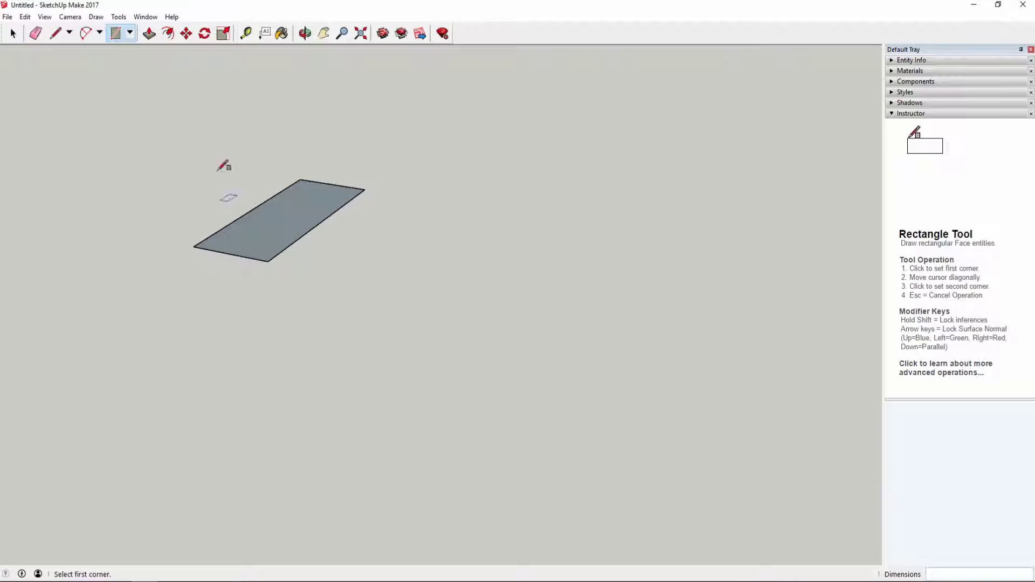
click(150, 33)
click(267, 231)
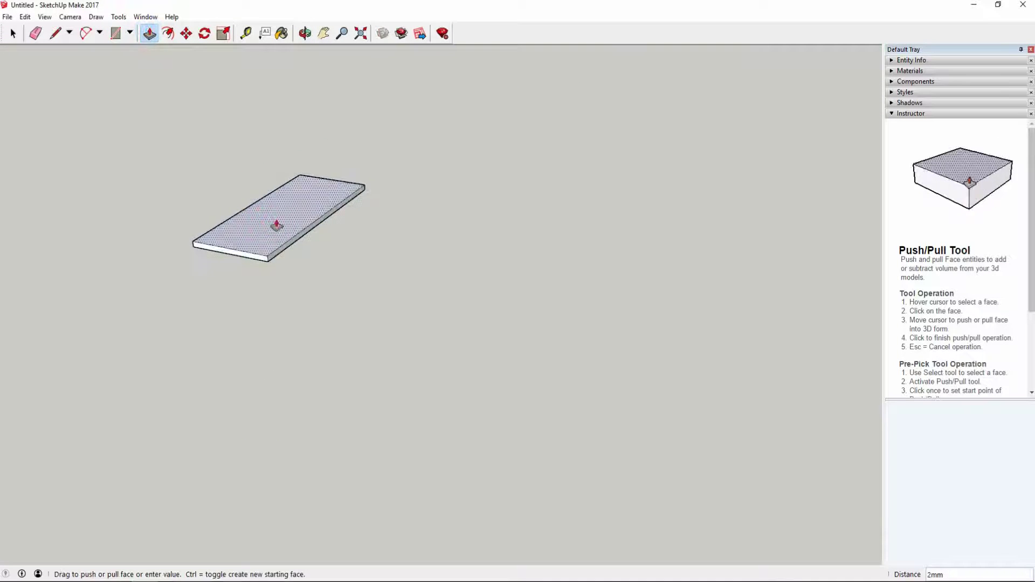
text(3)
key(Return)
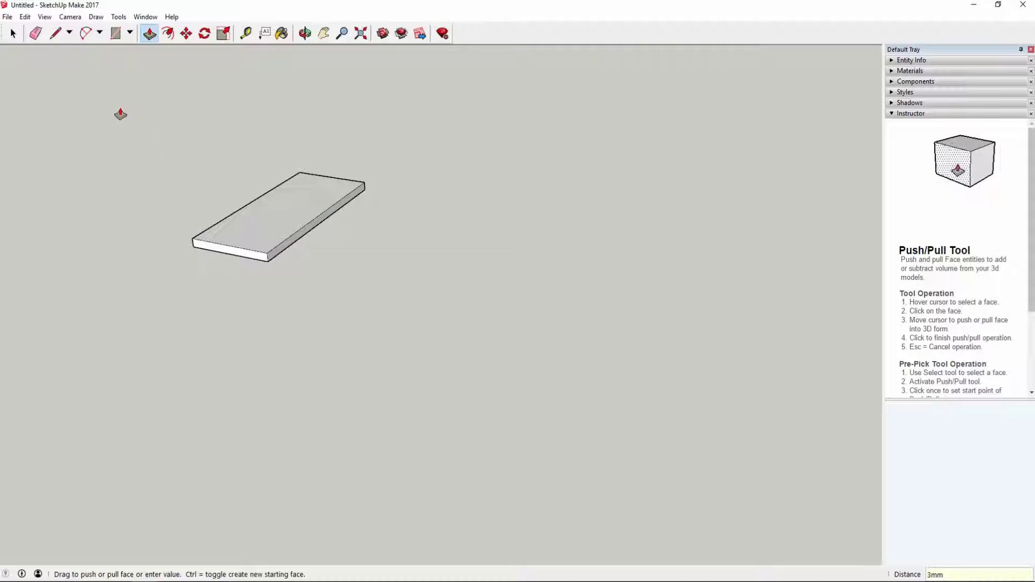
Draw an upright rectangle 100 mm high along the base plate's long edge, starting at its lower corner.
middle_drag(261, 169, 184, 194)
click(115, 33)
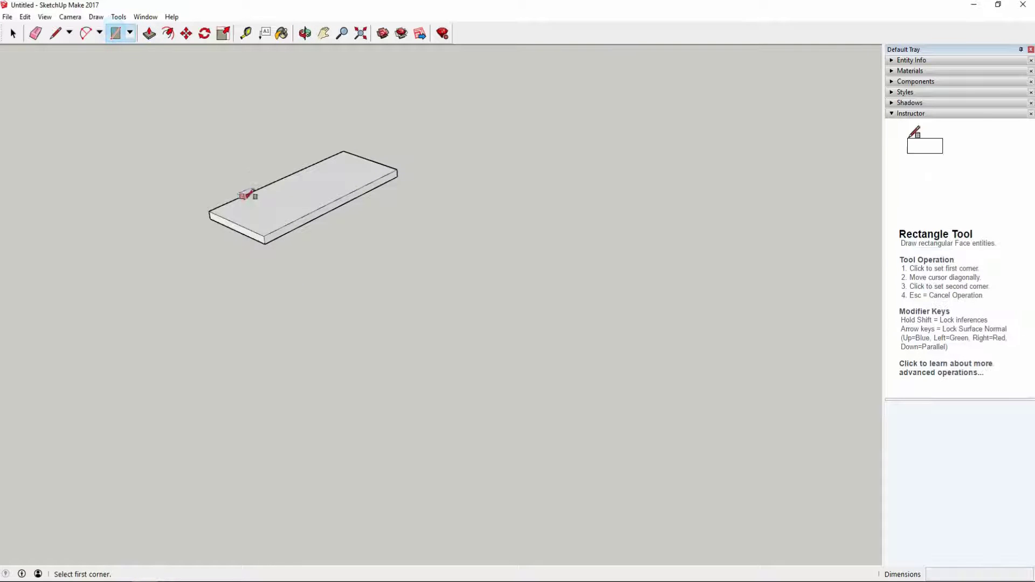
click(264, 244)
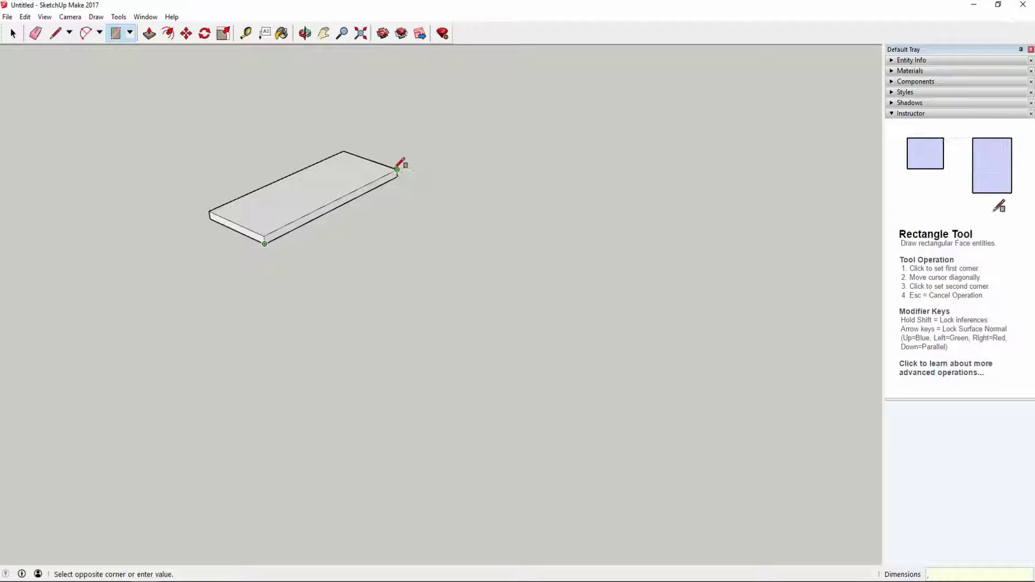
text(100)
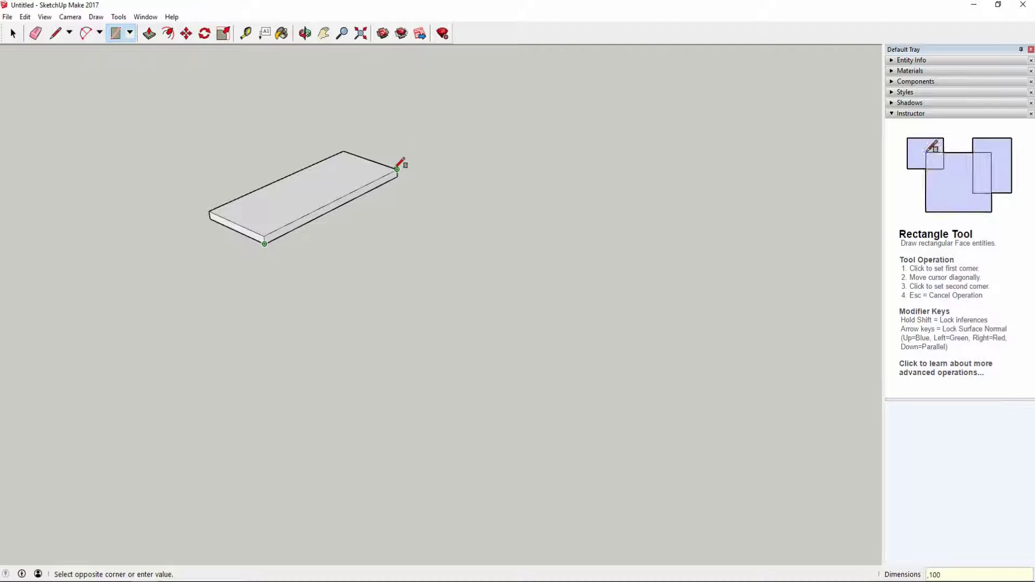
key(Return)
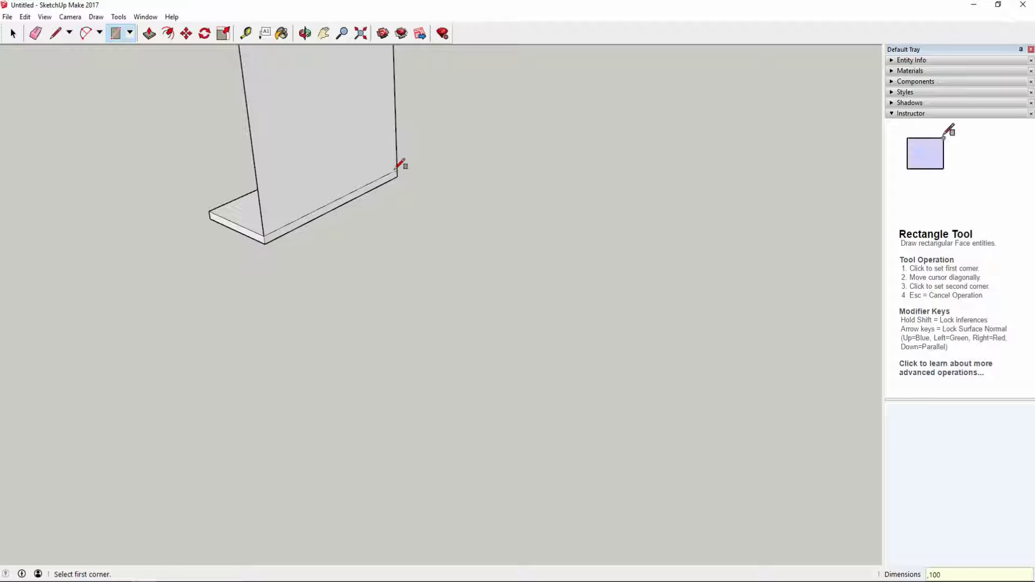
Push/Pull the upright face 3 mm toward the inside of the base plate to form the wall.
mouse_move(397, 168)
middle_down()
mouse_move(446, 184)
mouse_move(407, 199)
mouse_move(535, 208)
mouse_move(394, 184)
middle_up()
click(150, 33)
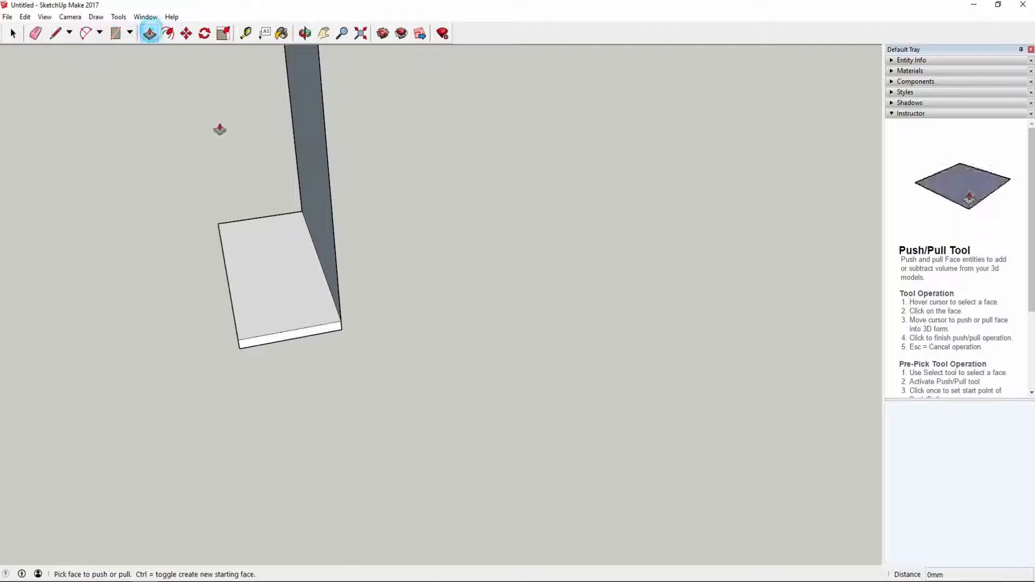
click(318, 199)
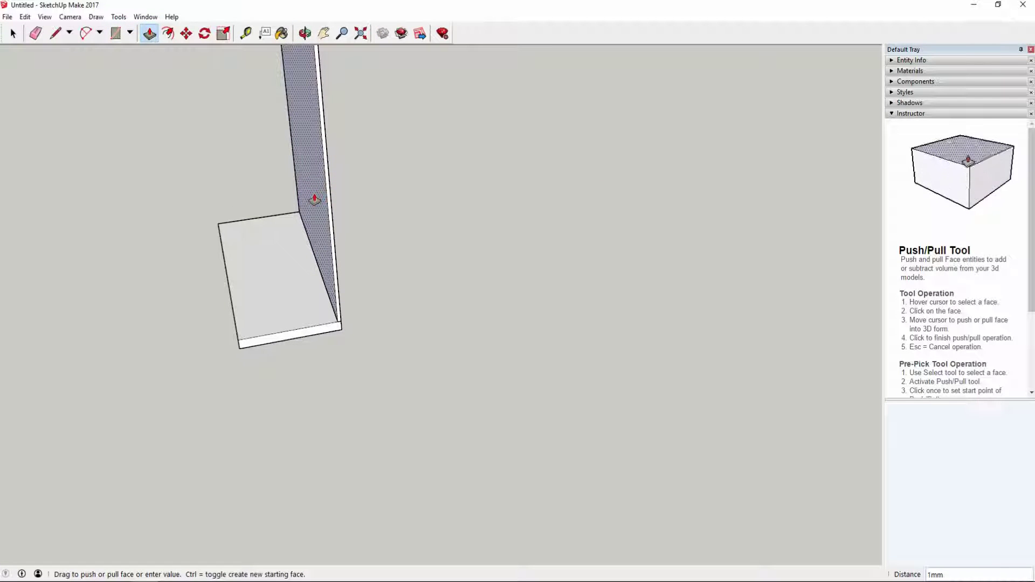
text(3)
key(Return)
Draw a rectangle extending 30 mm from the wall's top outer edge, over the base plate, along the full wall length.
middle_drag(342, 460, 352, 455)
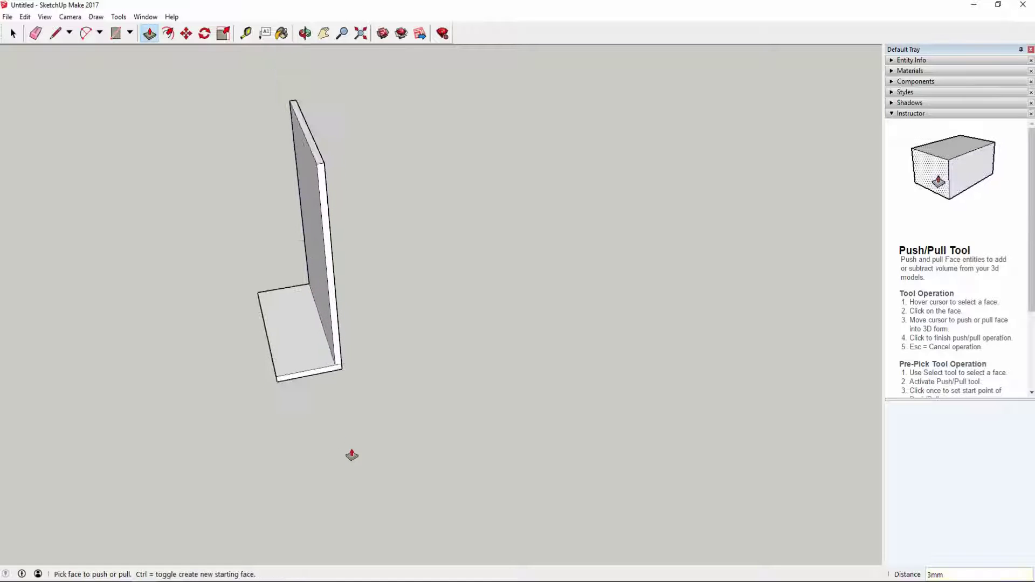
scroll(308, 170, up, 2)
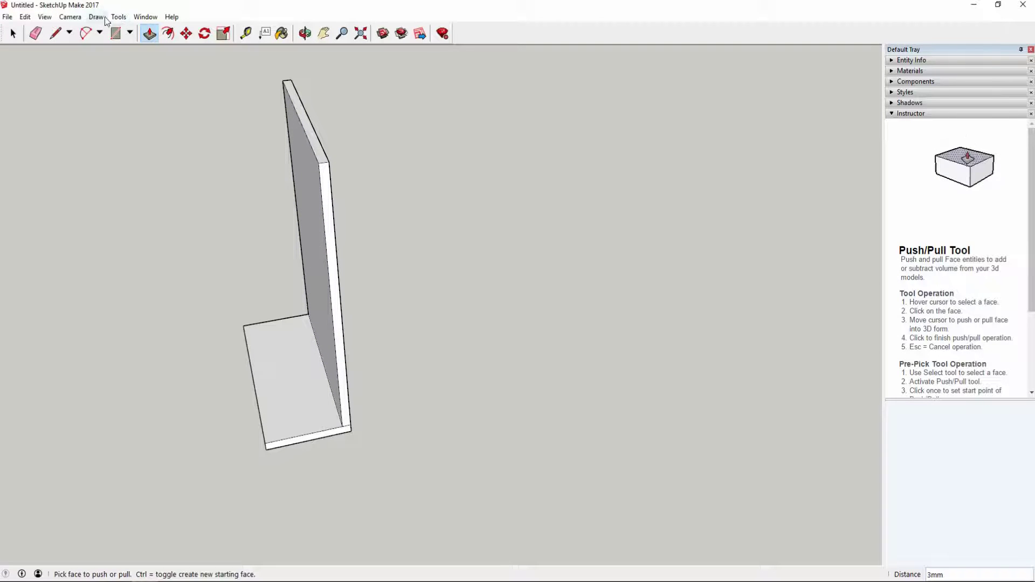
click(115, 33)
click(291, 80)
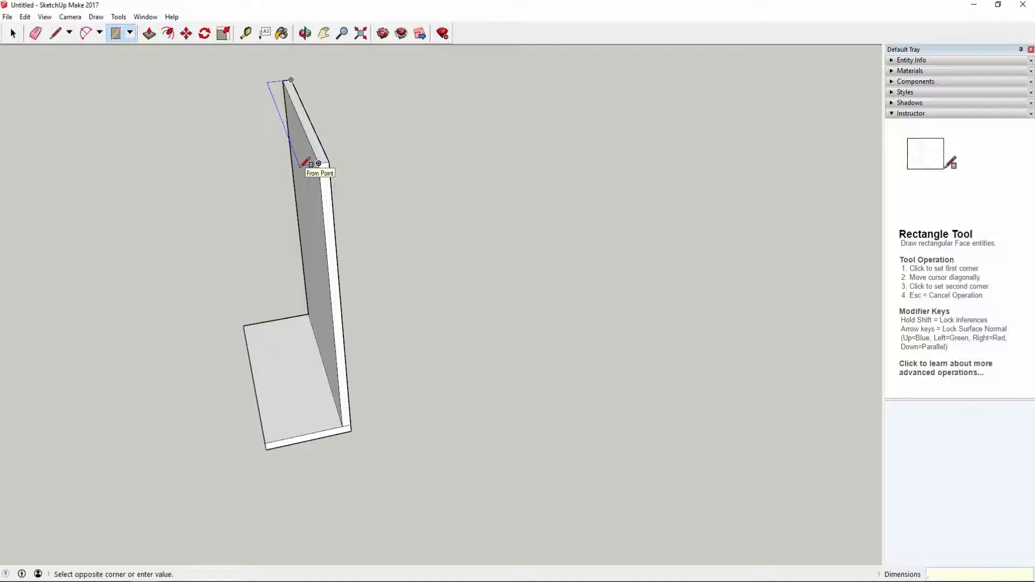
text(,30)
key(Return)
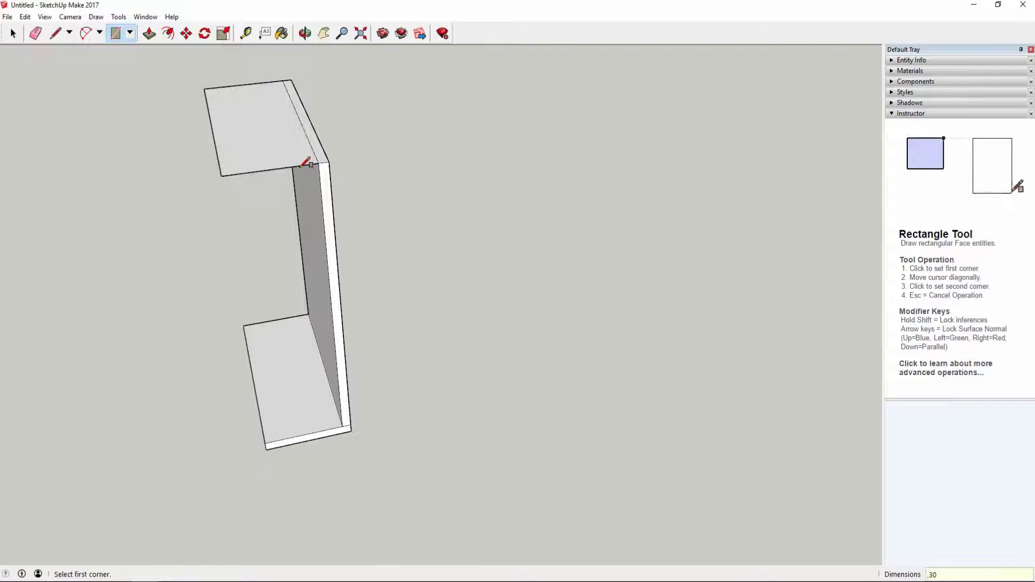
Push/Pull the overhanging top face 3 mm downward to form the upper plate.
key(p)
click(262, 122)
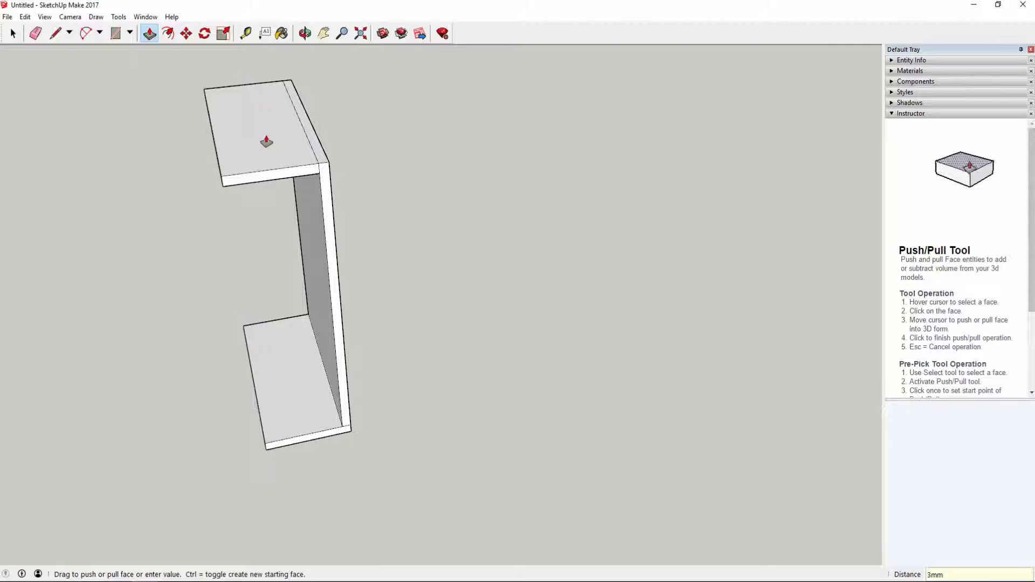
Draw a 10 × 10 mm square on the wall's outer face, starting at its lower corner.
key(Return)
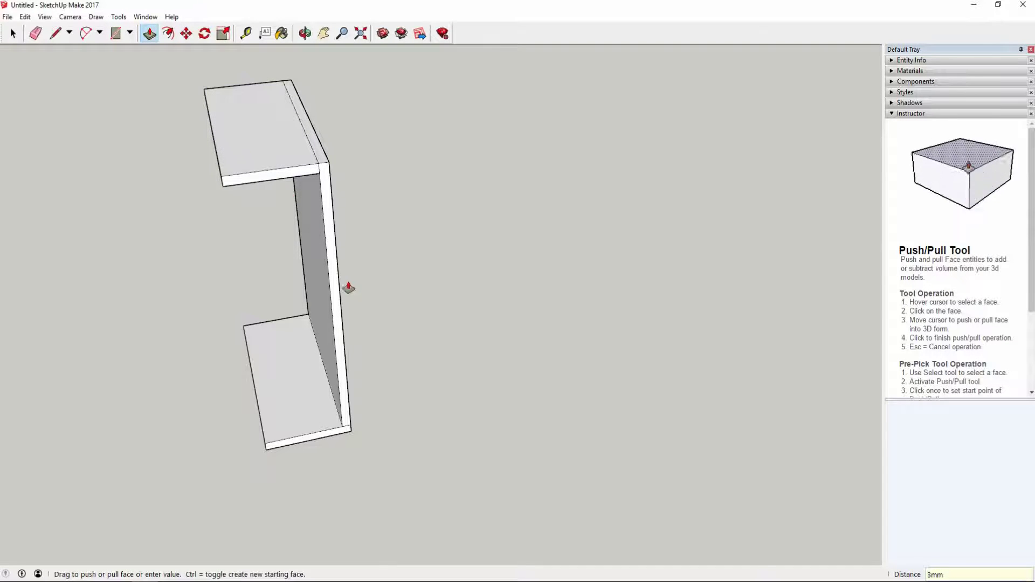
scroll(350, 291, down, 1)
middle_drag(353, 293, 97, 252)
click(116, 32)
middle_drag(469, 321, 348, 348)
scroll(346, 350, up, 3)
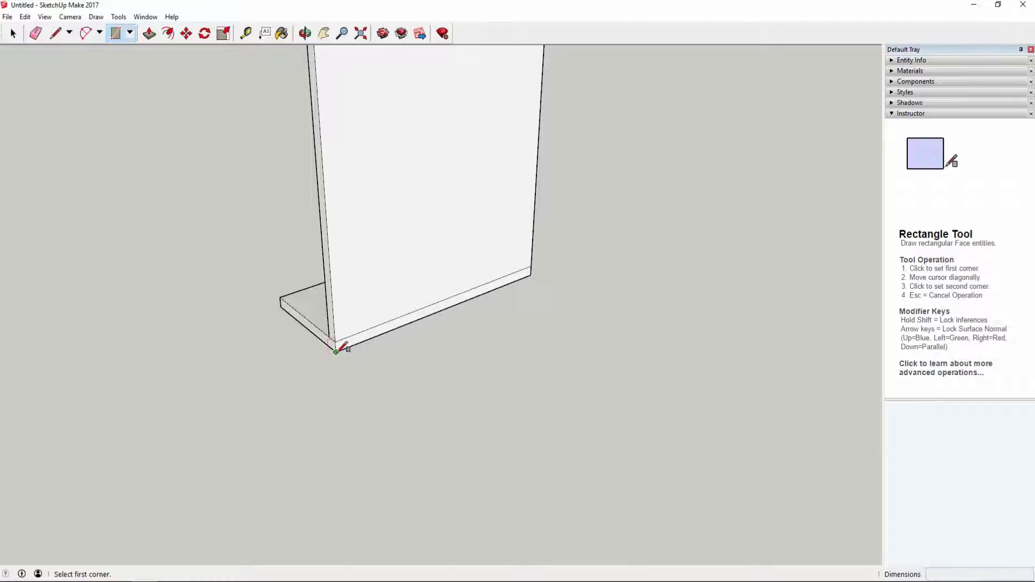
click(336, 351)
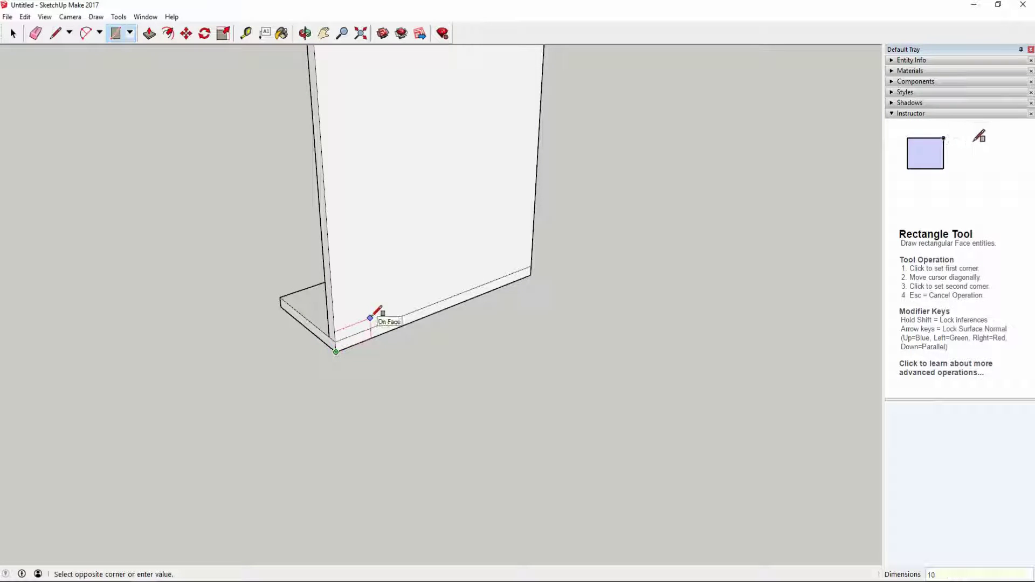
key(Return)
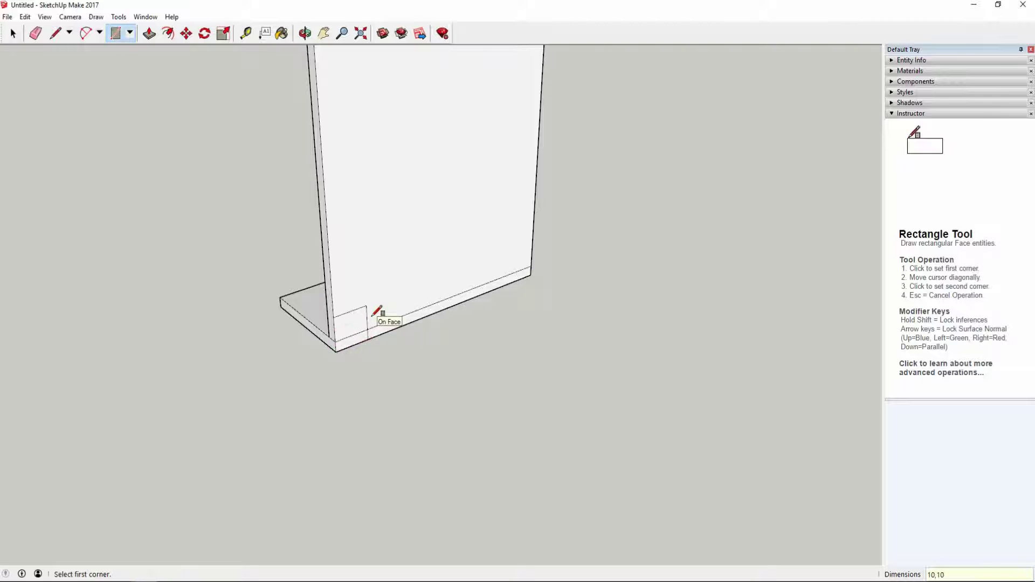
Draw a matching 10 mm square at the wall's upper corner and an 80 × 30 mm rectangle between both squares extending past the wall's edge.
scroll(522, 509, down, 3)
scroll(477, 329, up, 2)
scroll(468, 251, up, 1)
scroll(409, 184, down, 1)
scroll(343, 78, down, 1)
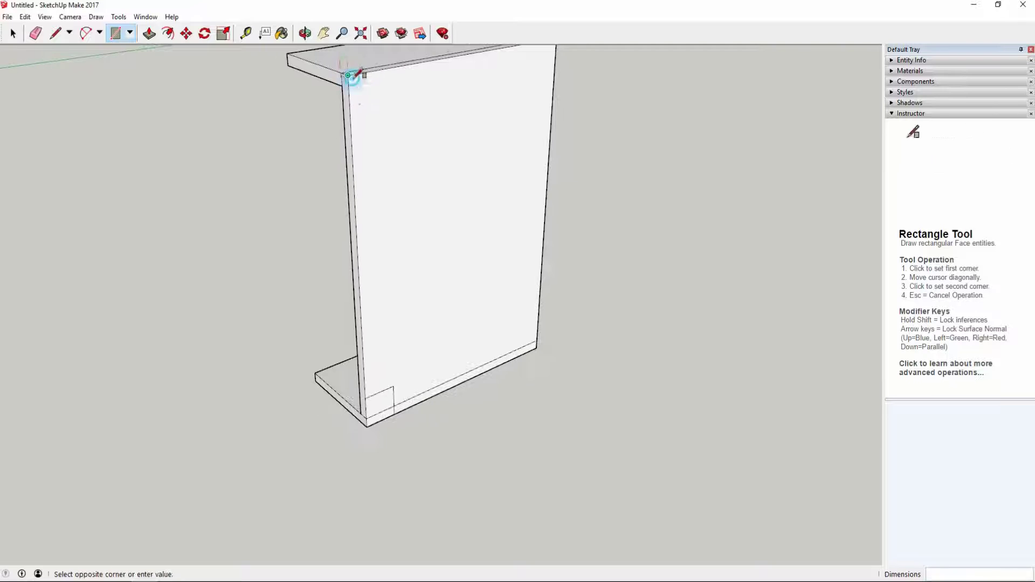
click(347, 75)
click(383, 111)
click(384, 111)
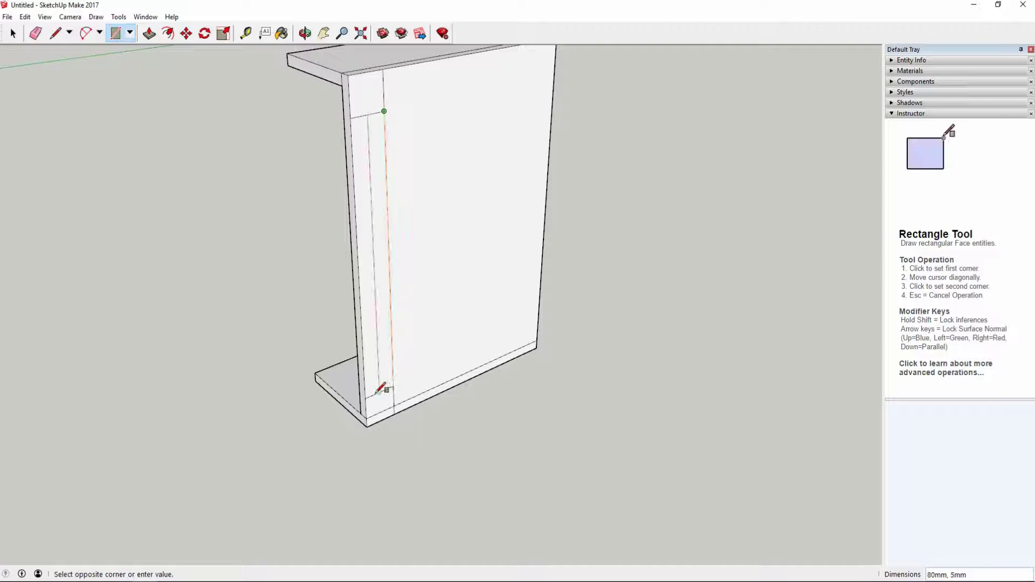
click(329, 411)
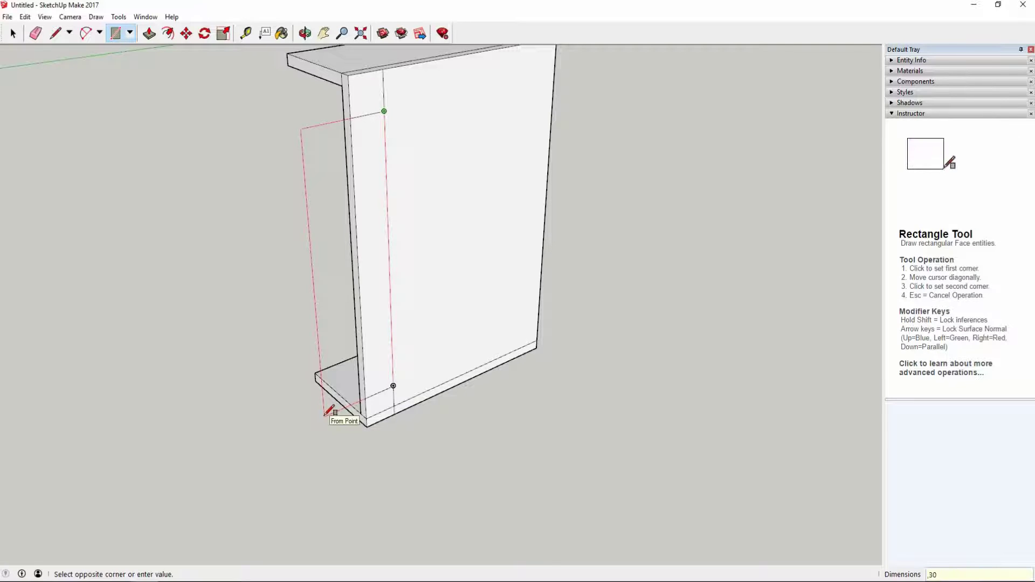
Draw an 80 × 3 mm rectangle on the wall's narrow end face, level with the projecting flange rectangle.
key(o)
drag(345, 378, 468, 397)
right_click(467, 396)
key(Escape)
drag(671, 309, 116, 92)
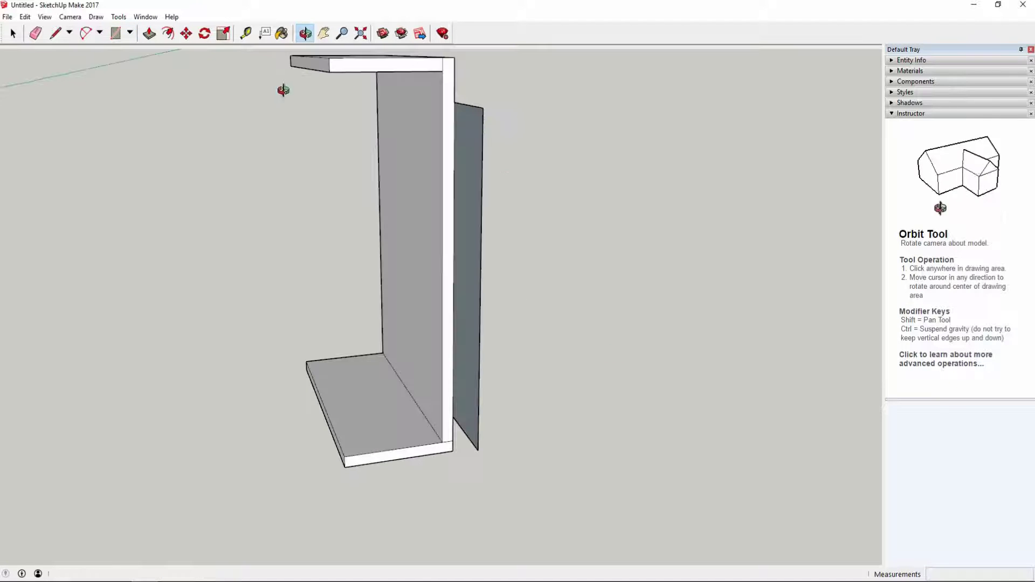
key(r)
click(454, 102)
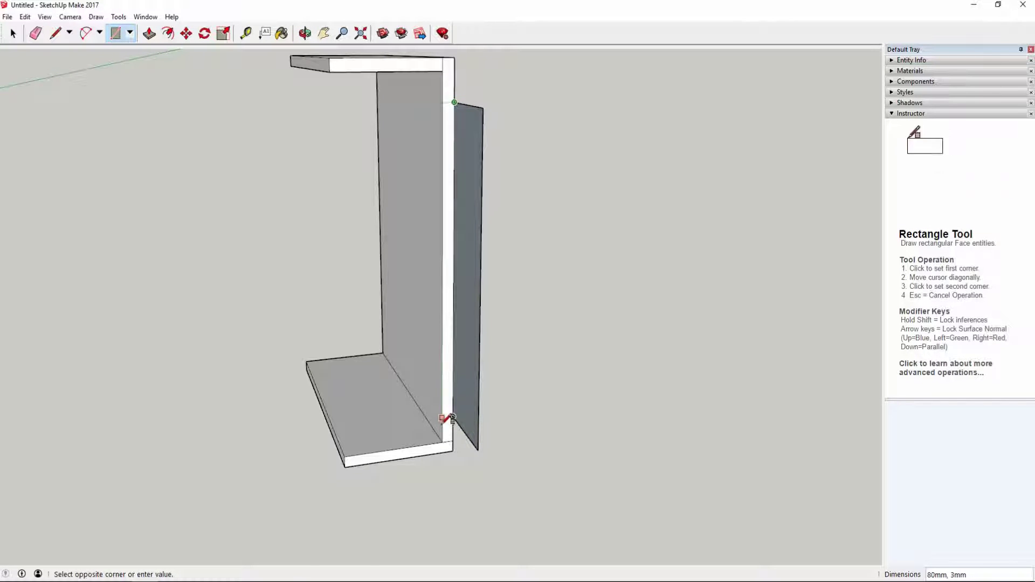
click(447, 417)
Draw an 80 mm high strip along the wall's inner face edge and a flange rectangle from its inner corner extending past the wall.
middle_drag(408, 120, 485, 93)
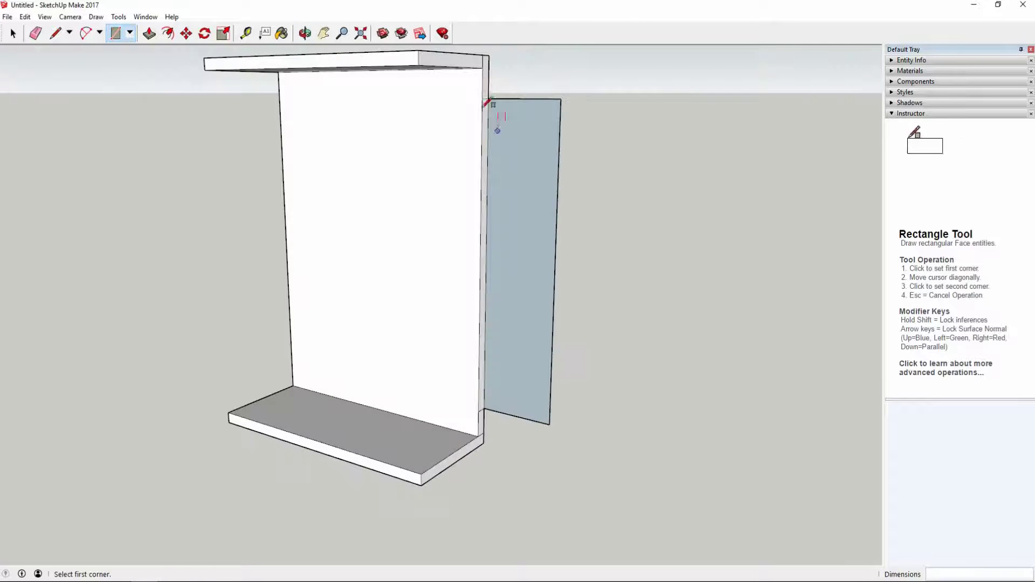
click(482, 98)
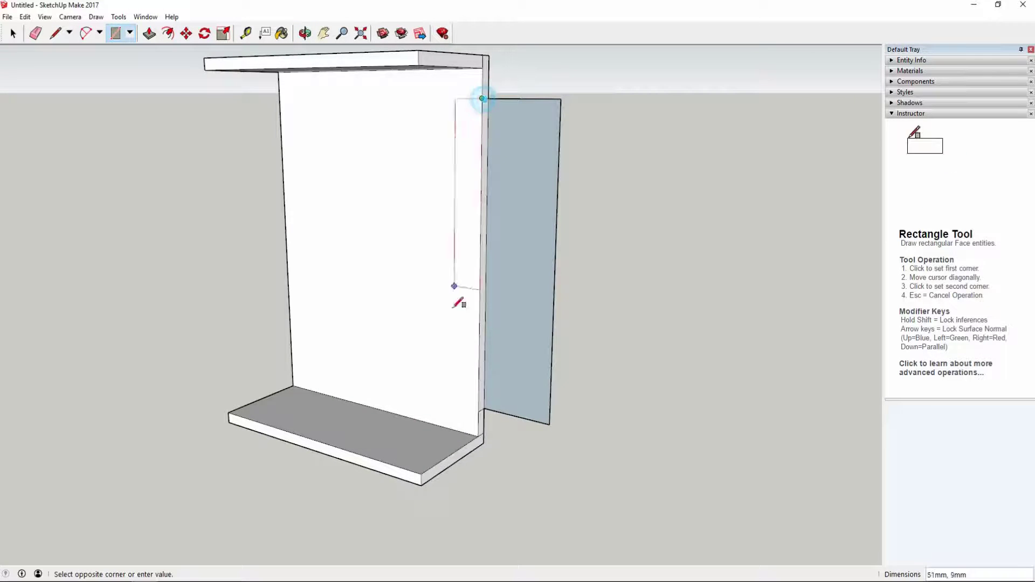
click(448, 409)
click(448, 98)
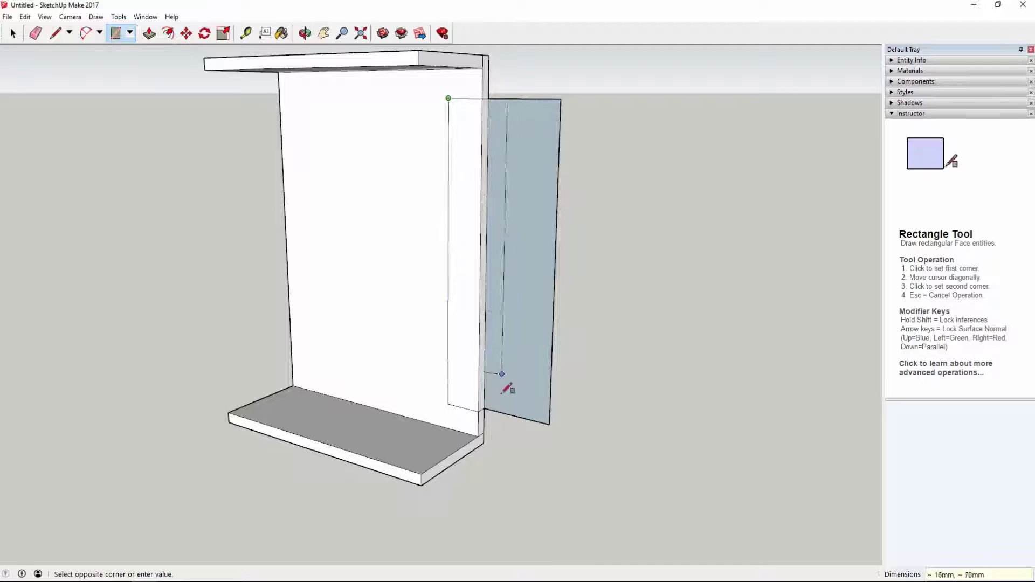
click(477, 407)
Delete the edge dividing the inner flange face and Push/Pull both flange rectangles away from the wall into solid plates.
key(space)
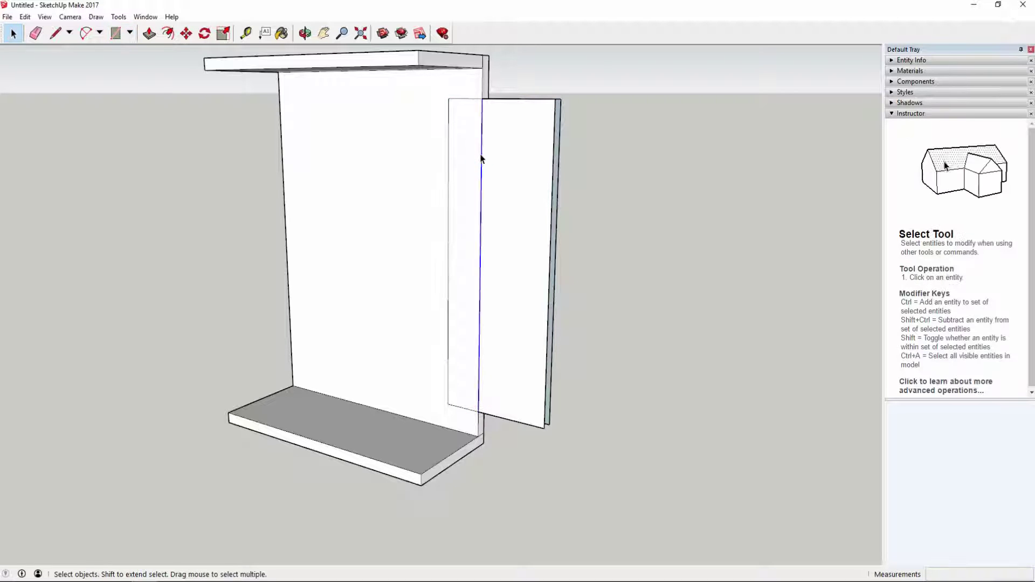
click(149, 33)
click(520, 277)
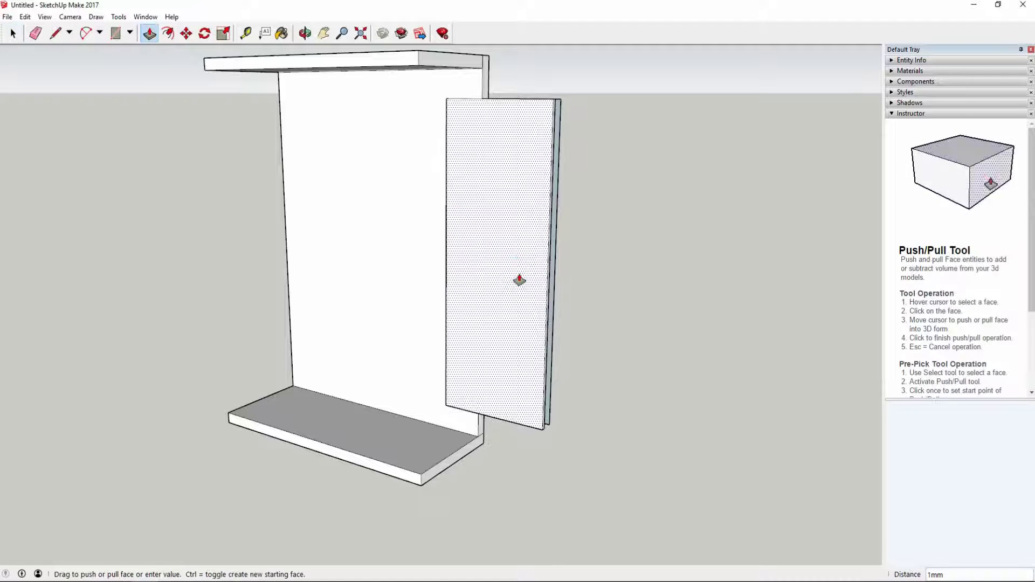
middle_drag(520, 280, 265, 323)
key(space)
Delete the leftover guide lines on the wall's outer face and the seam edge between the wall and the top plate.
scroll(446, 435, up, 2)
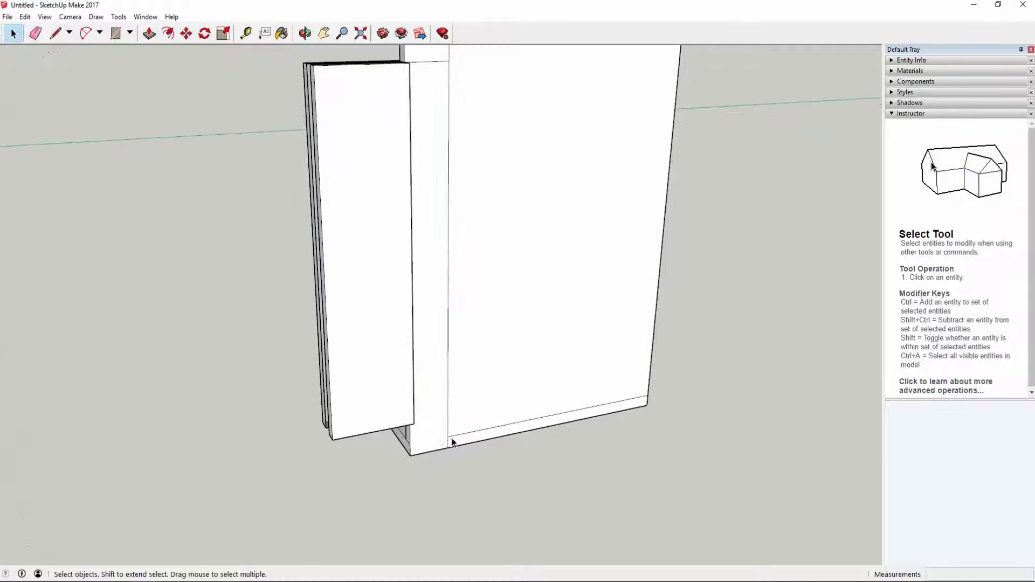
mouse_move(445, 251)
middle_down()
mouse_move(465, 104)
mouse_move(439, 269)
middle_up()
click(443, 128)
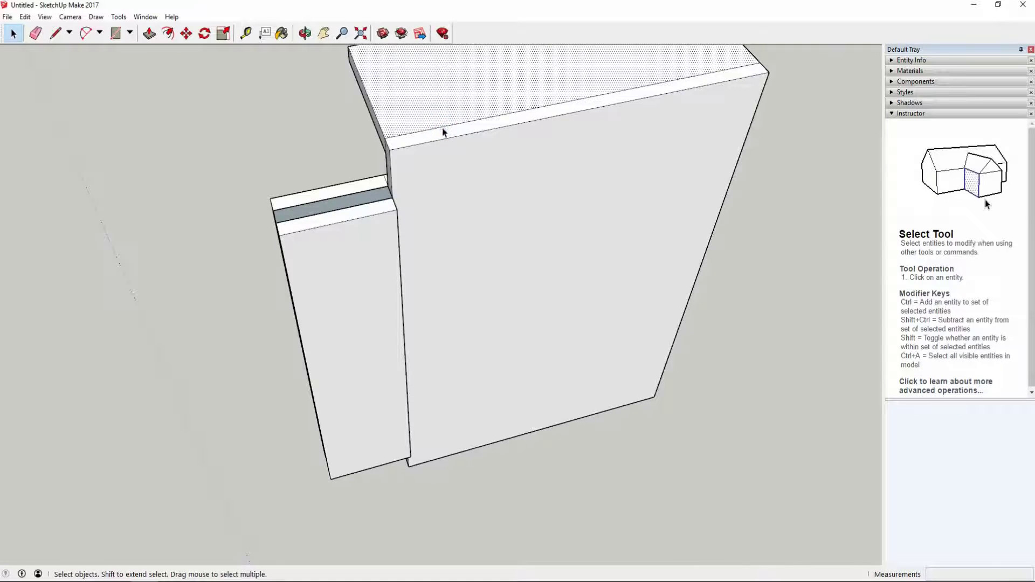
middle_drag(578, 176, 522, 162)
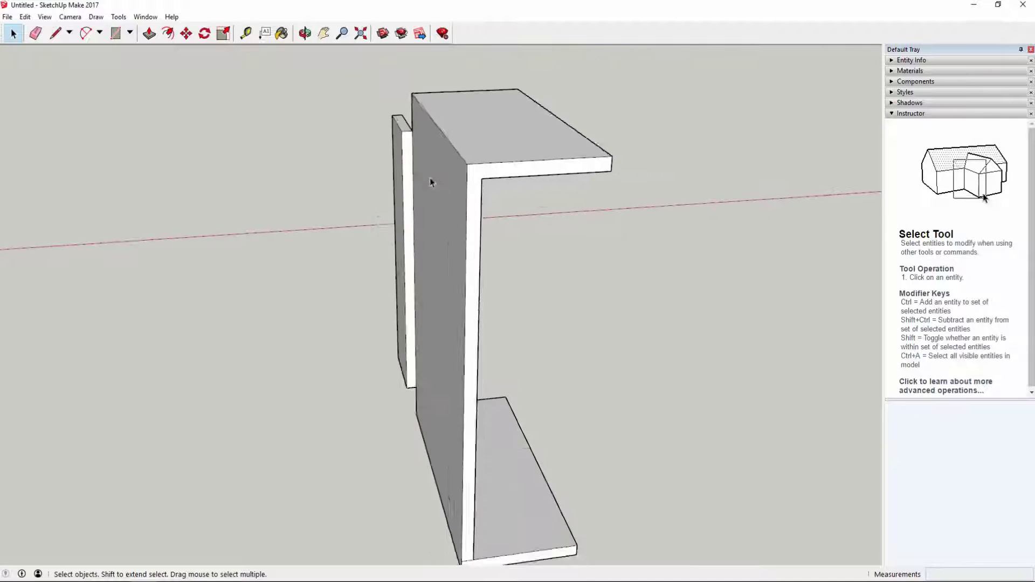
Push/Pull the outer flange's narrow end face 10 mm across the wall's outer face.
middle_drag(432, 185, 413, 425)
middle_drag(231, 343, 171, 50)
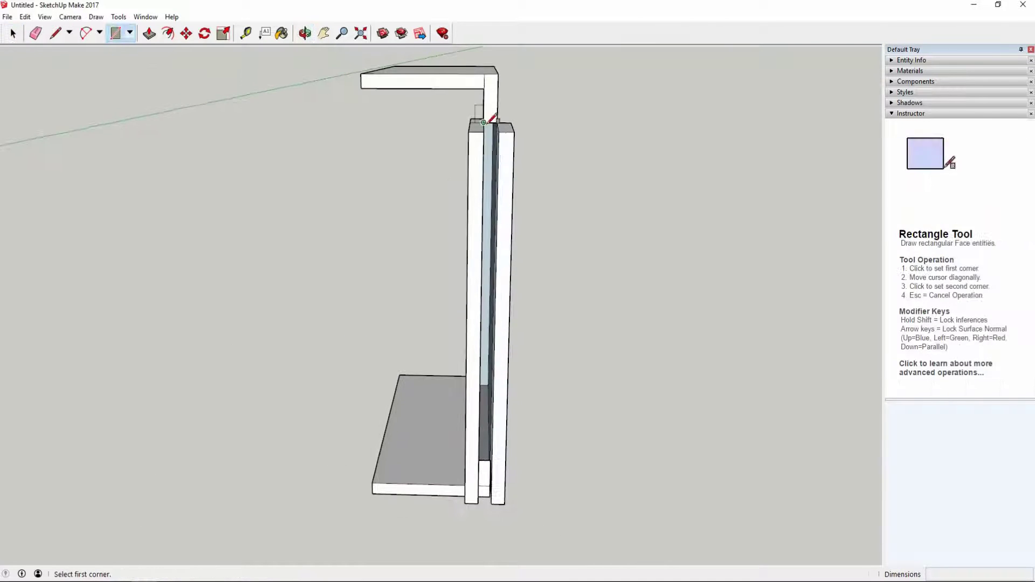
middle_drag(377, 226, 202, 188)
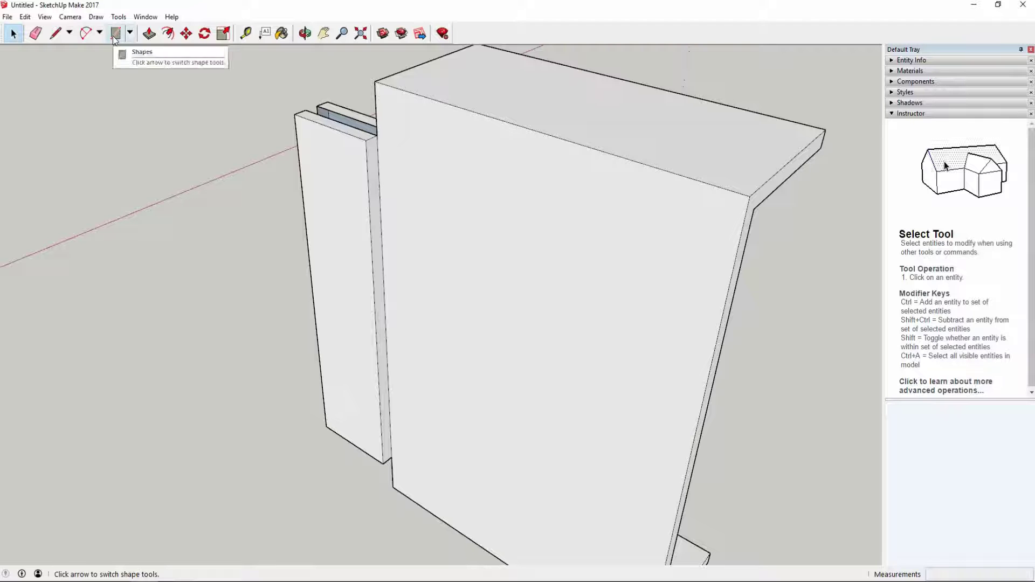
click(149, 34)
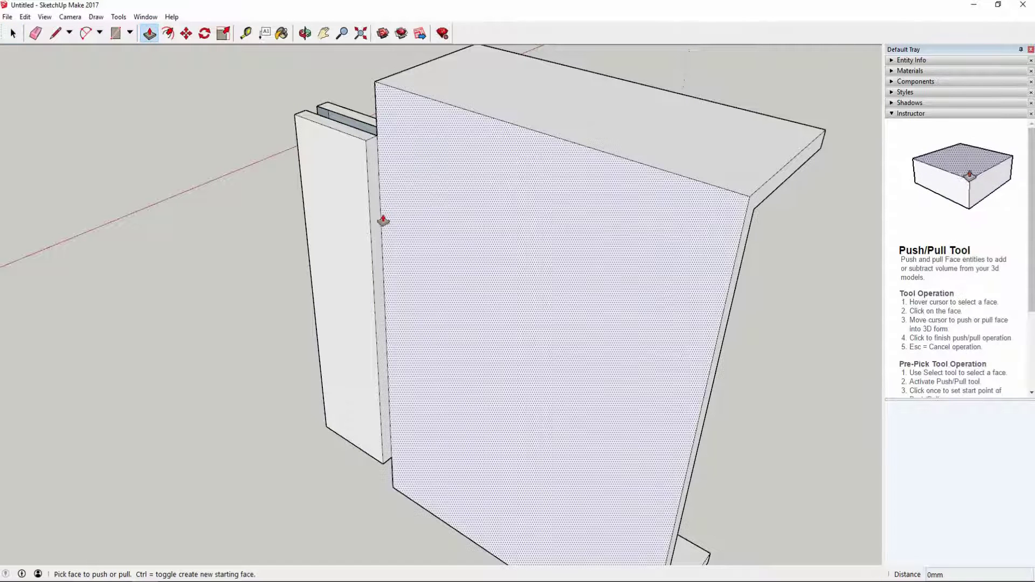
click(379, 221)
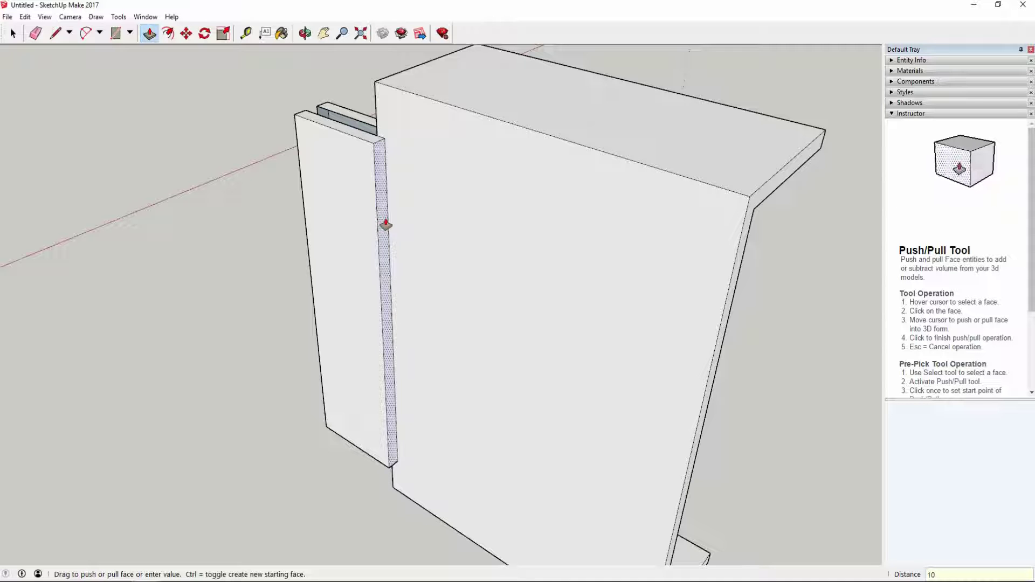
key(Return)
Draw an 80 × 3 mm rectangle between the two flanges to close the opening in the wall's end face.
middle_drag(214, 236, 411, 101)
key(r)
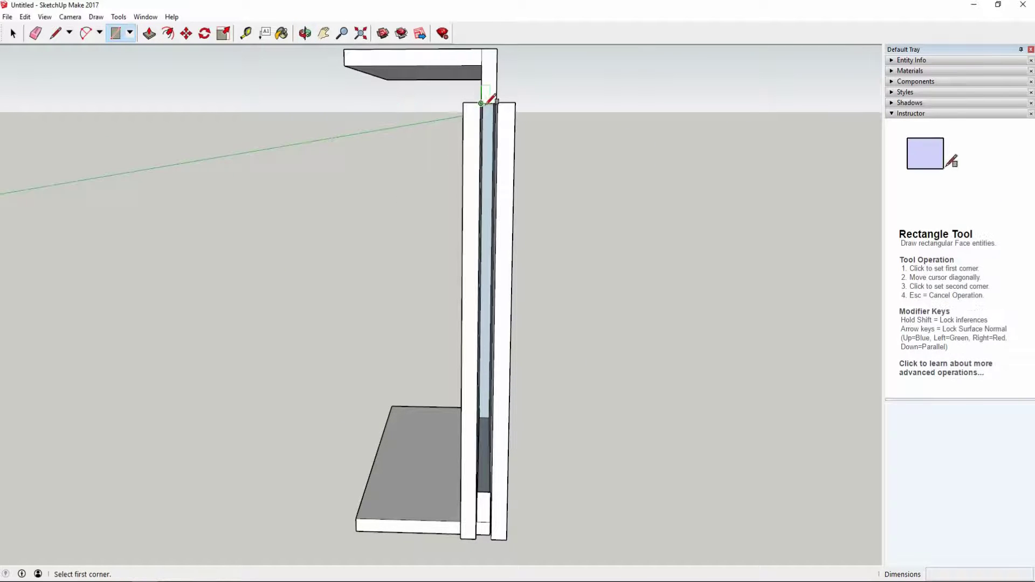
click(481, 103)
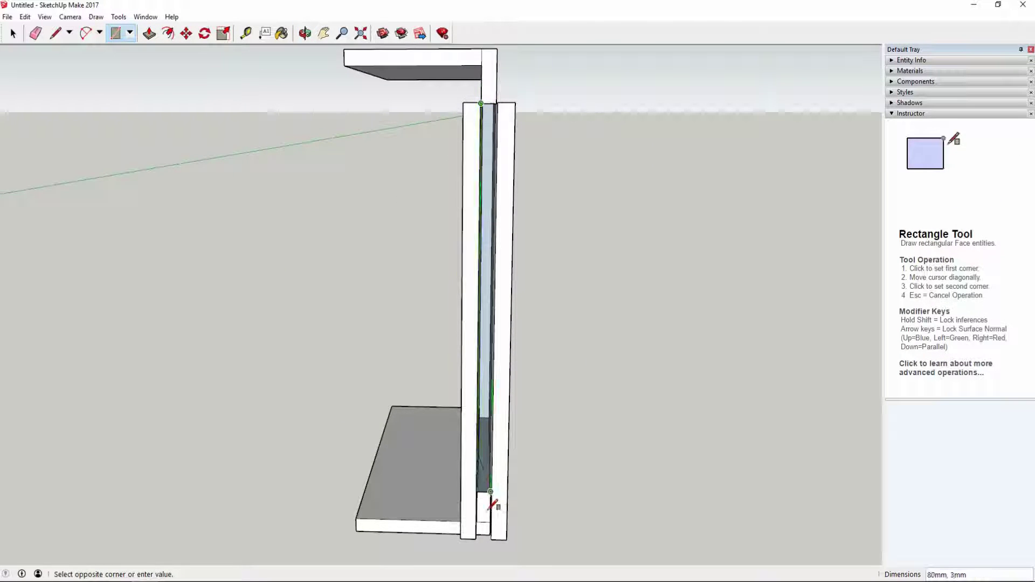
click(490, 491)
Delete the leftover seam edges on the wall's end face where it meets the top plate and the base.
click(12, 33)
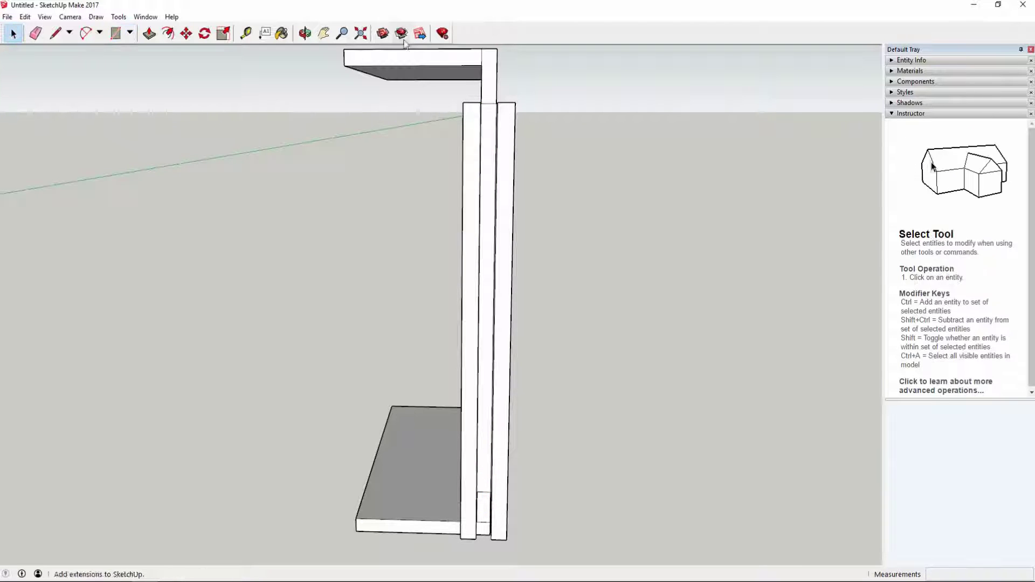
click(492, 109)
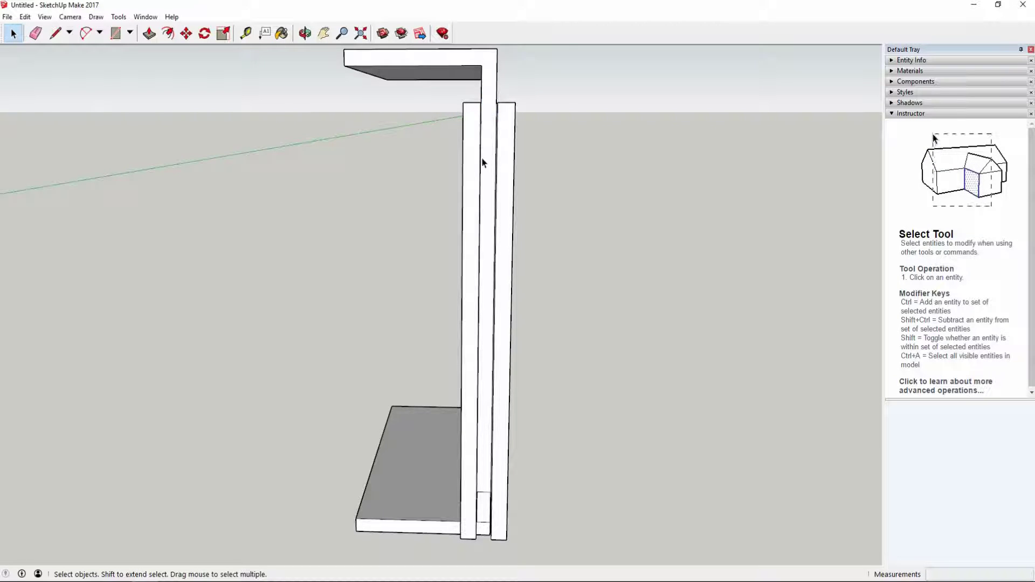
middle_drag(485, 170, 451, 496)
scroll(521, 352, up, 3)
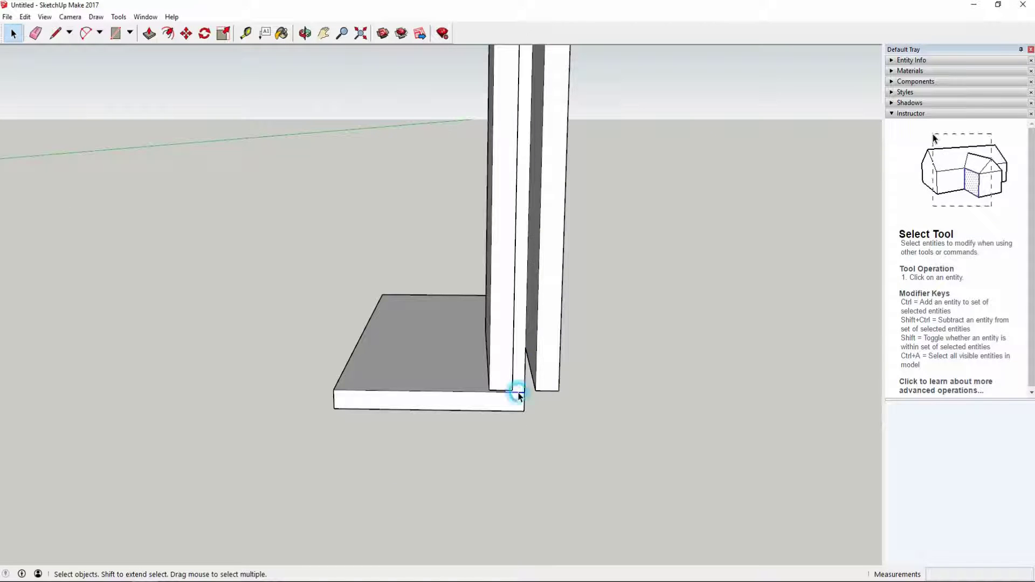
middle_drag(518, 393, 309, 189)
scroll(558, 348, down, 5)
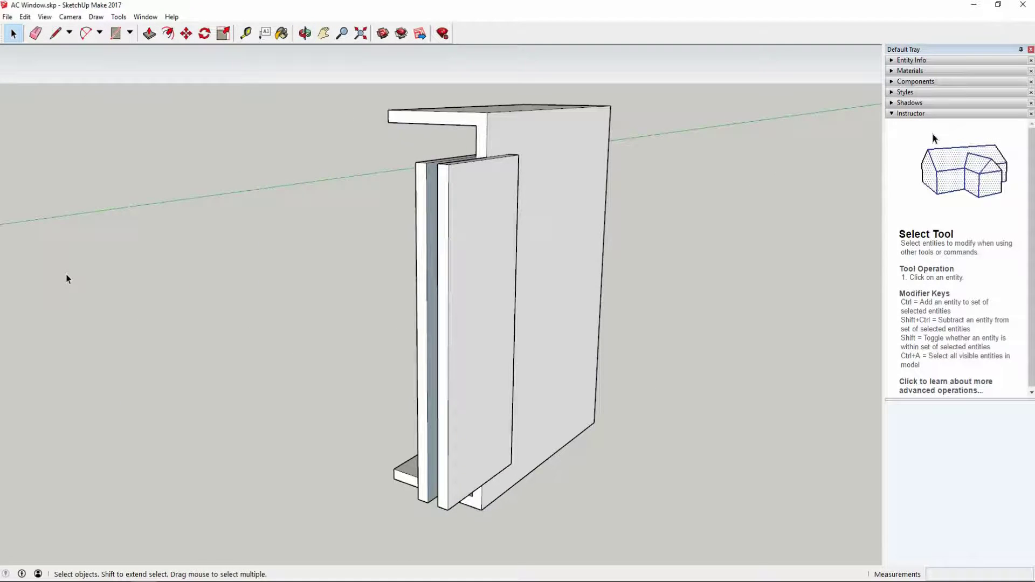
Draw an 80 × 3 mm rectangle on the wall's outer face beside the outer flange and a sloped rectangle joining it to the flange's outer edge.
middle_drag(471, 318, 289, 483)
middle_drag(415, 455, 275, 405)
click(130, 33)
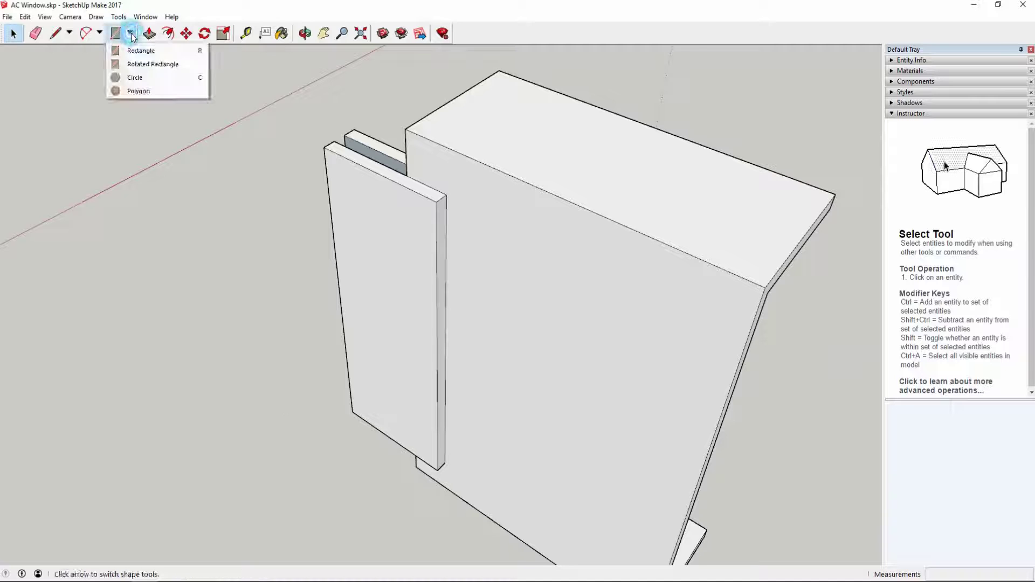
click(136, 50)
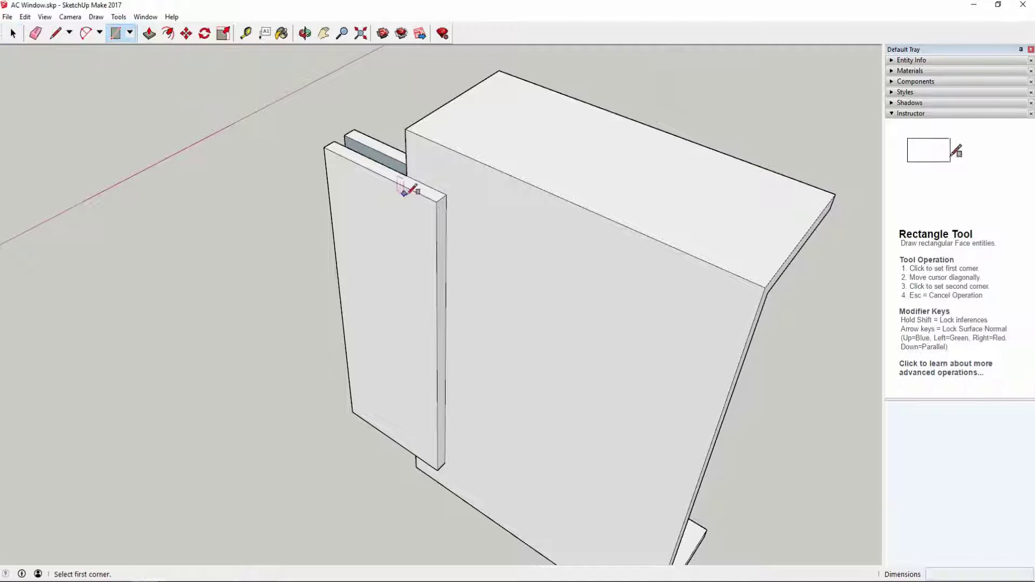
click(446, 194)
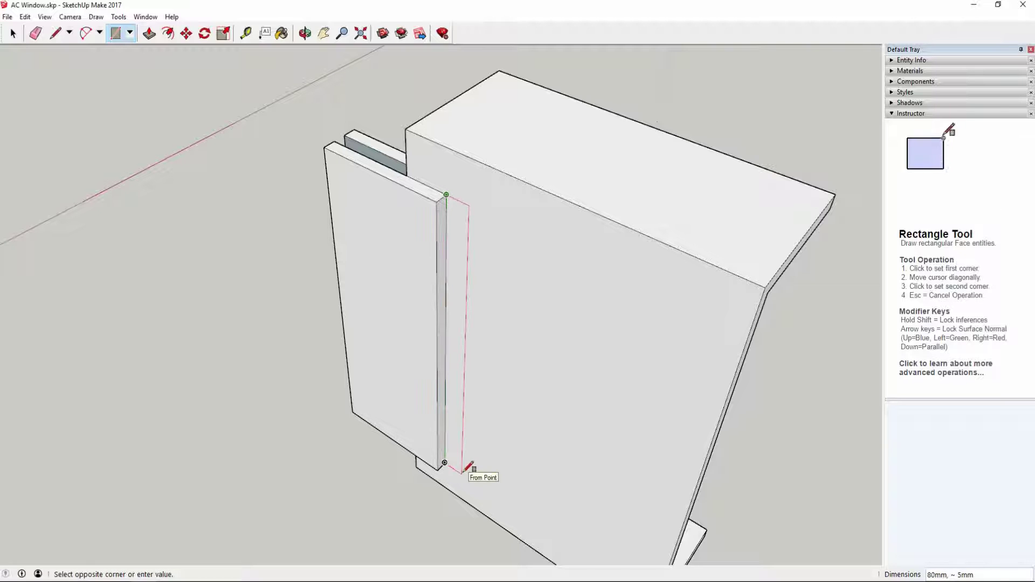
click(457, 470)
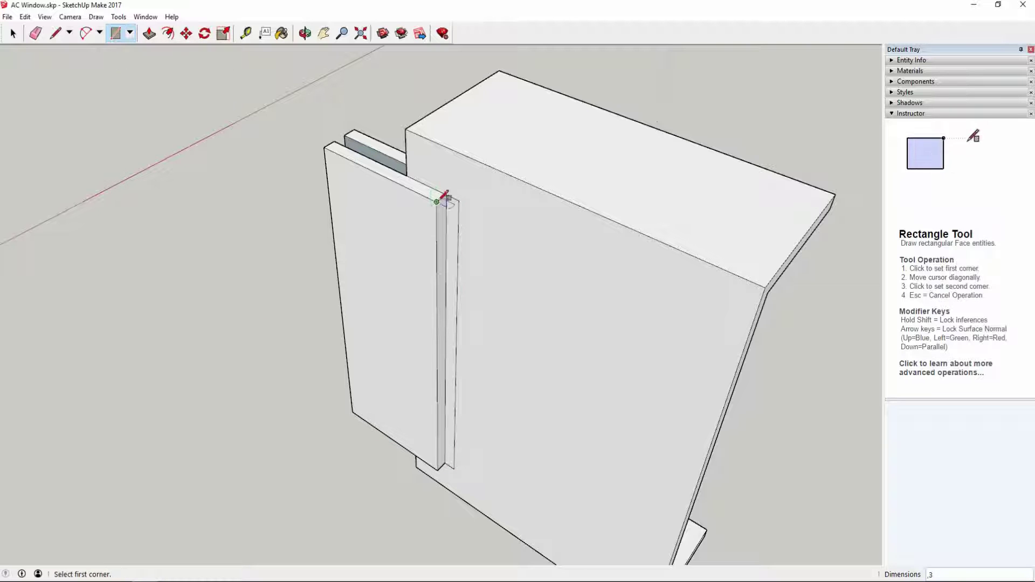
click(454, 203)
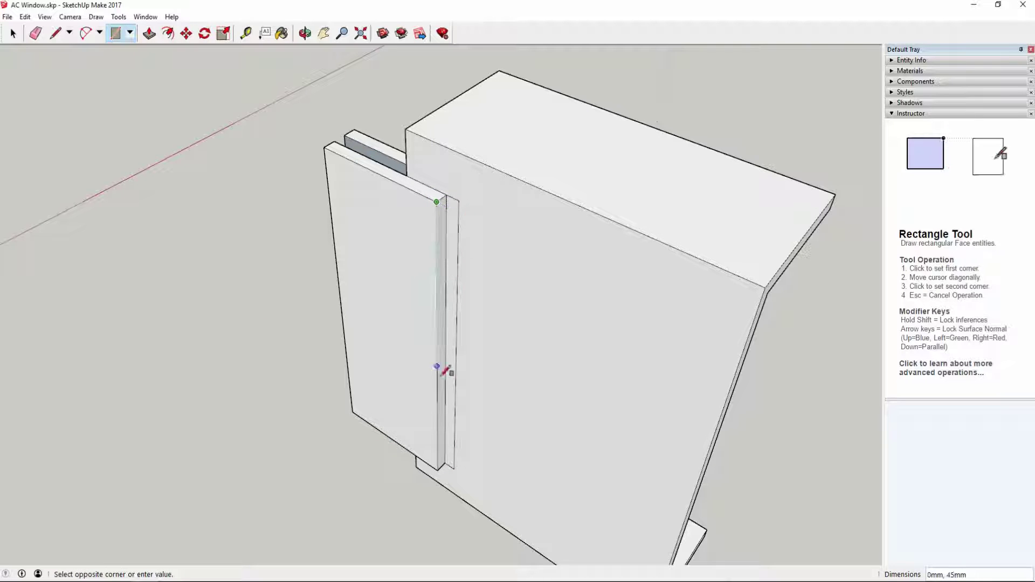
click(455, 469)
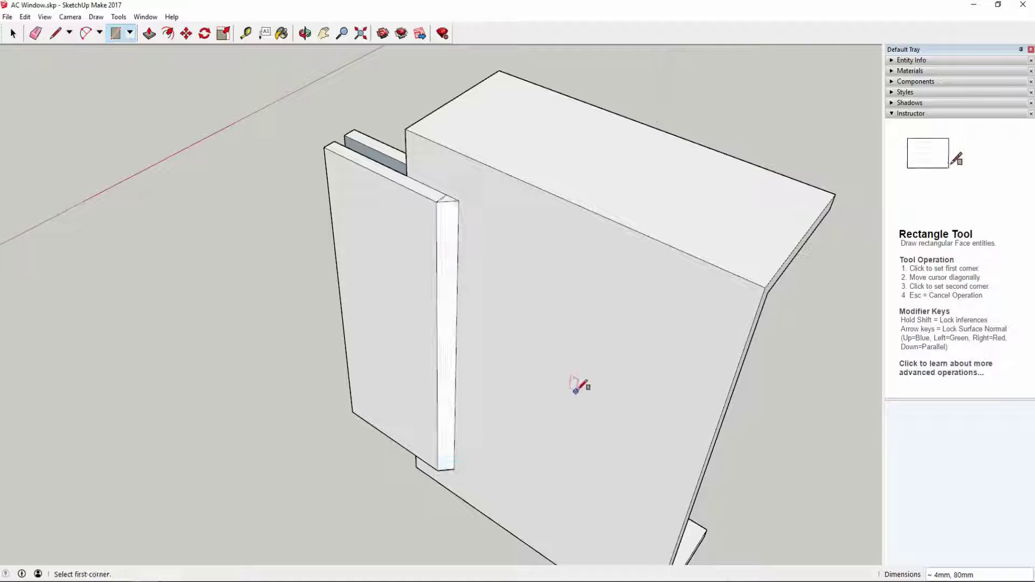
Draw an 80 mm high strip on the wall's inner face beside the inner flange and a sloped rectangle, about 4 × 80 mm, joining both.
middle_drag(577, 381, 495, 208)
click(479, 167)
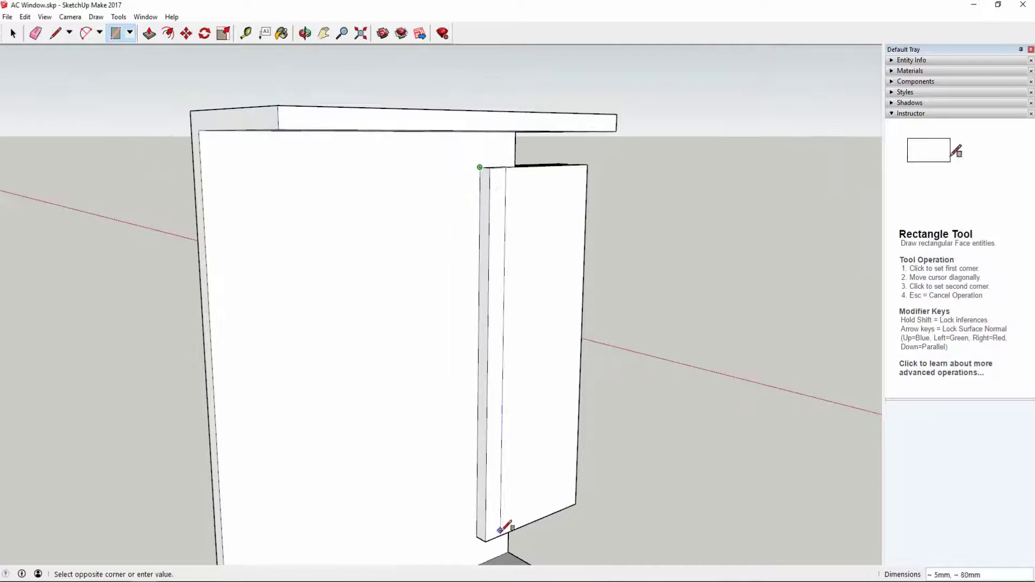
click(467, 539)
click(485, 541)
click(469, 167)
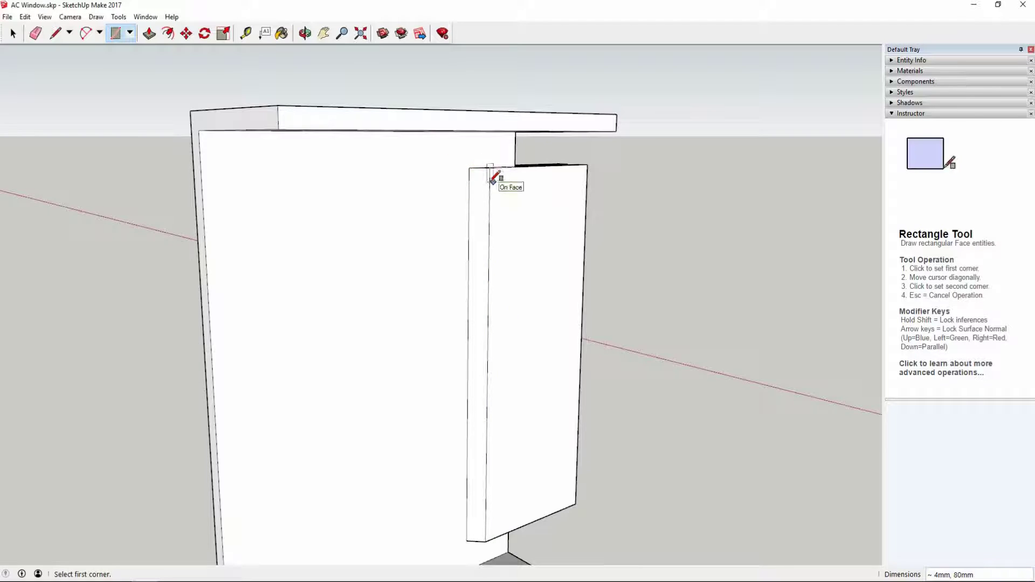
Examine the sloped joints between both flanges and the wall from the inner side, underneath and the outer side.
middle_drag(447, 215, 442, 255)
scroll(450, 221, up, 5)
key(space)
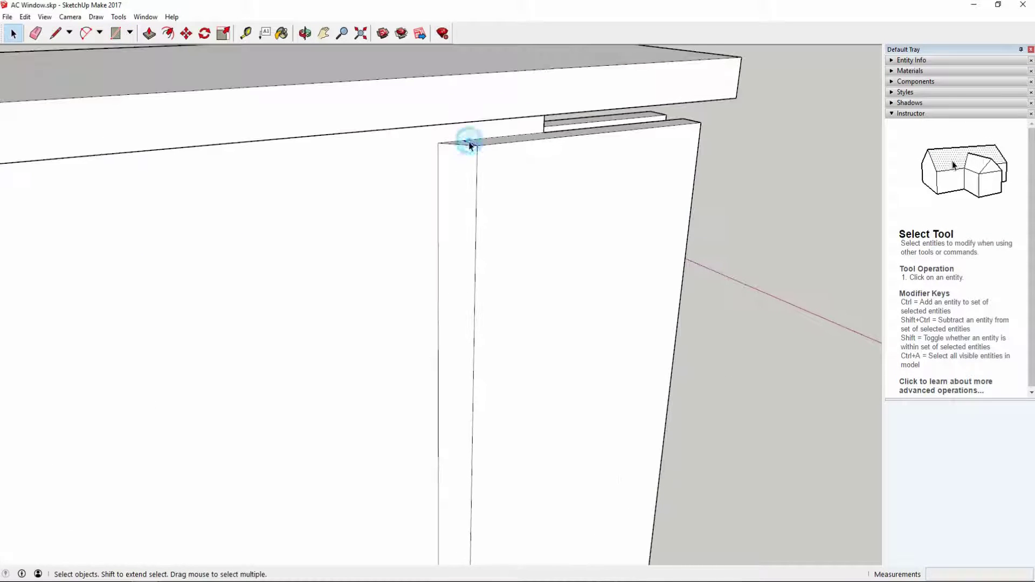
scroll(476, 146, down, 5)
middle_drag(478, 365, 552, 351)
scroll(513, 480, down, 4)
scroll(545, 438, up, 6)
middle_drag(554, 447, 561, 308)
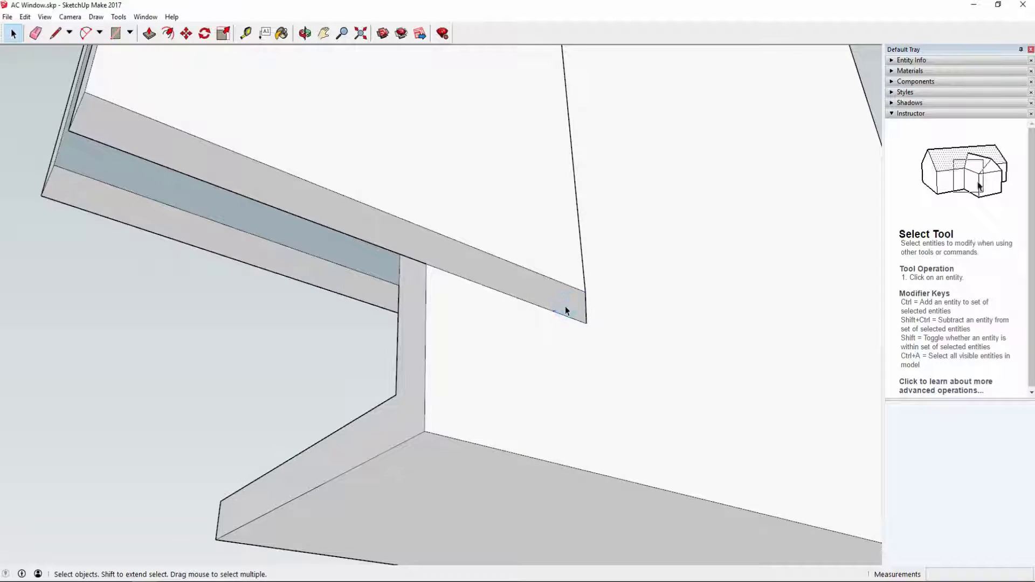
scroll(533, 346, up, 3)
middle_drag(534, 346, 604, 120)
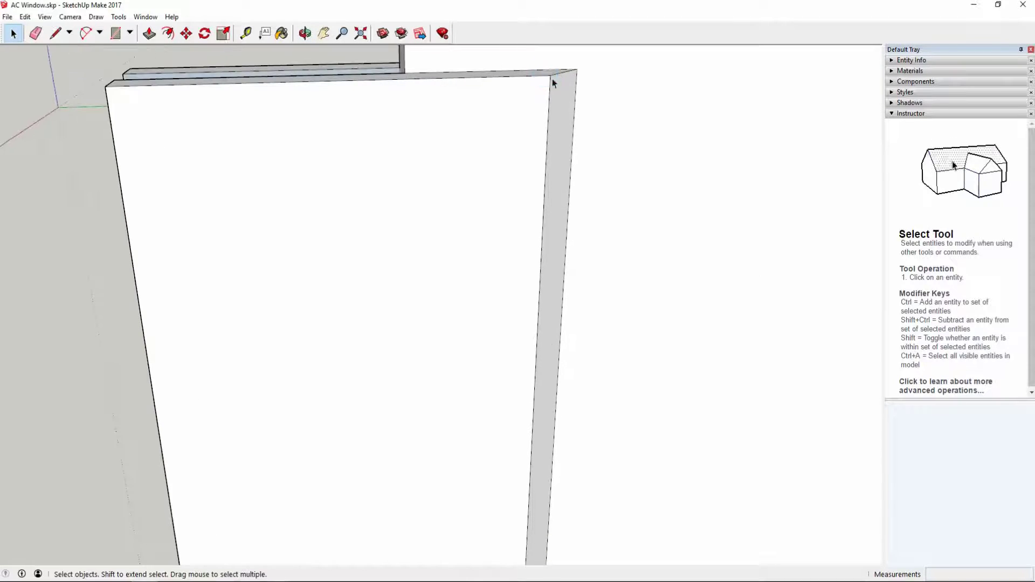
scroll(598, 189, down, 2)
middle_drag(596, 250, 626, 255)
scroll(629, 258, up, 2)
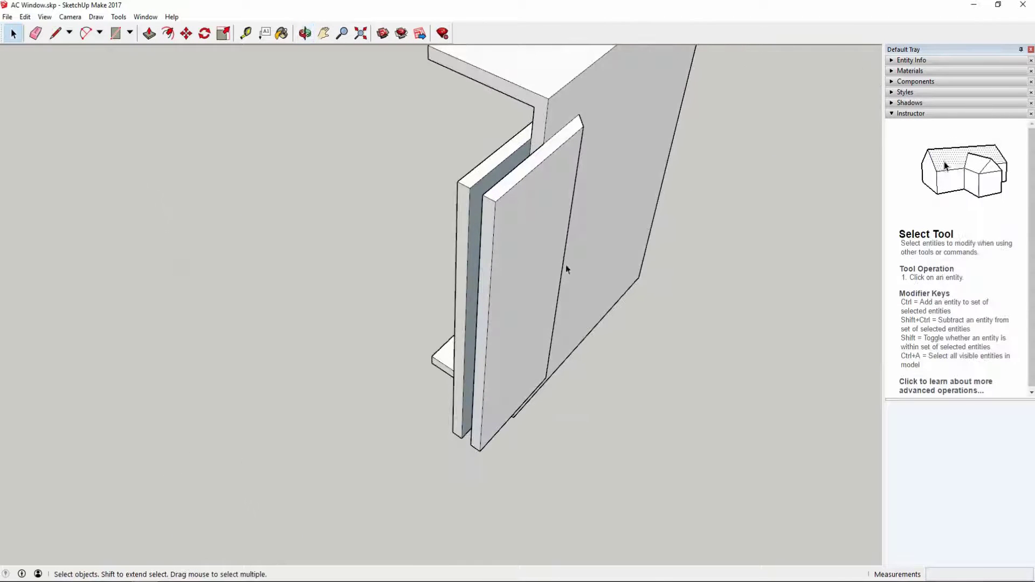
Export the whole model as an ASCII STL in millimetres, replacing the existing AC Window.stl.
click(7, 17)
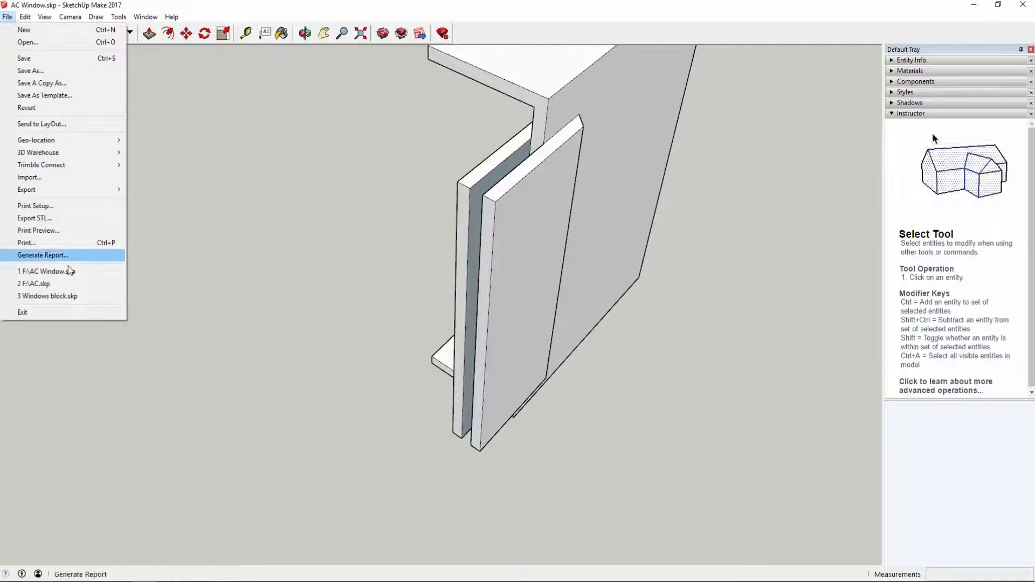
click(37, 217)
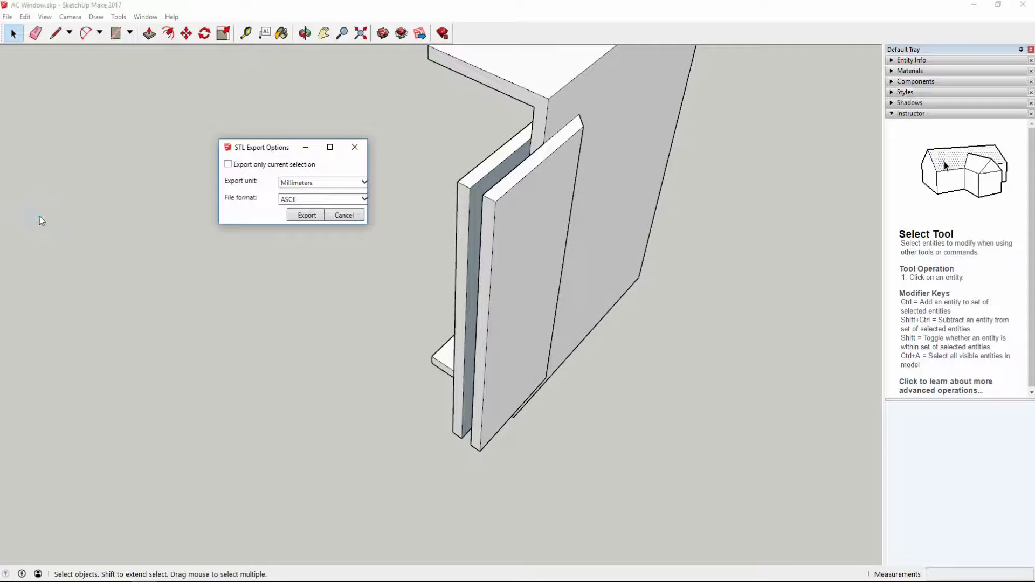
click(306, 216)
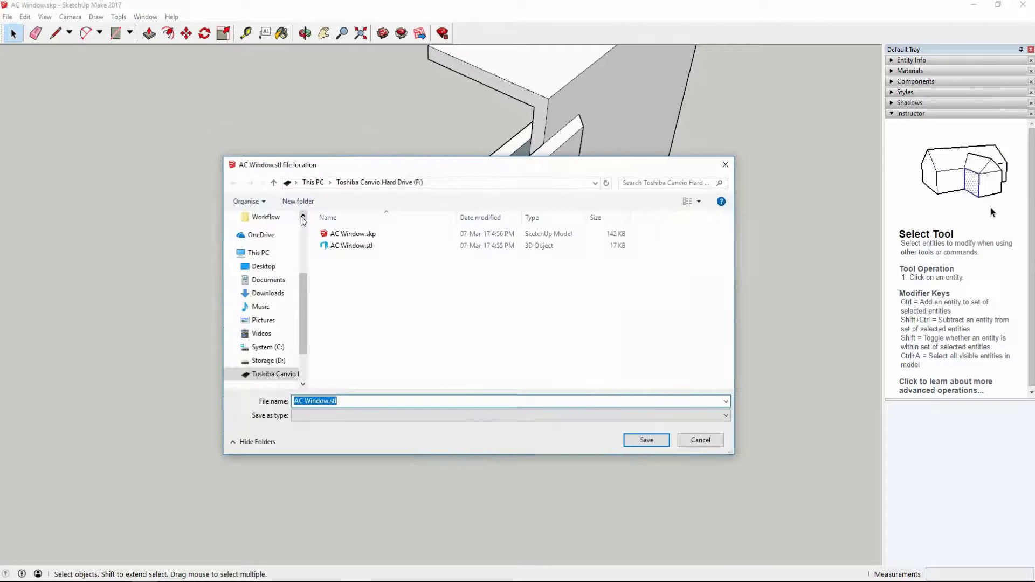
click(354, 249)
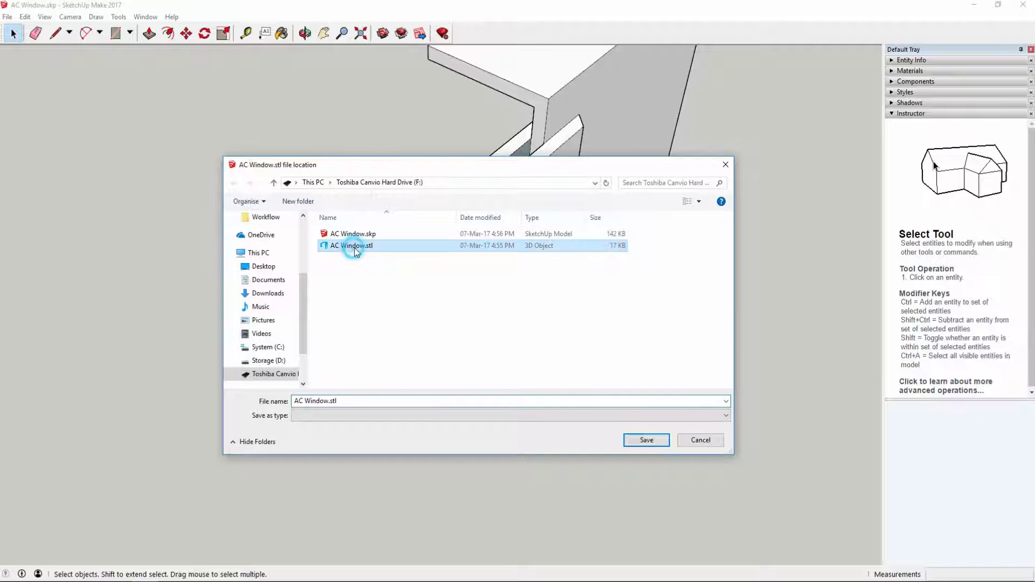
click(641, 440)
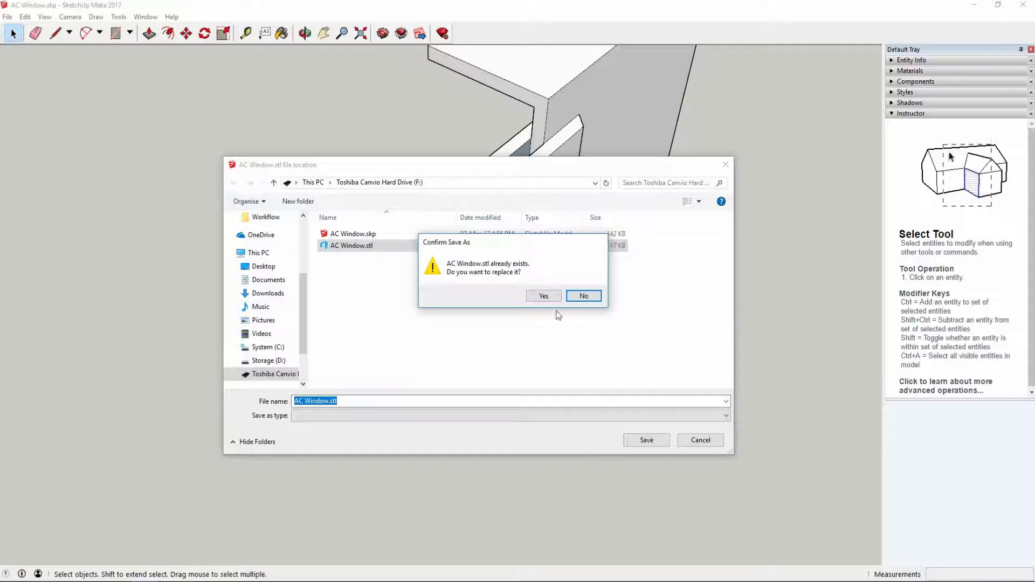
click(542, 295)
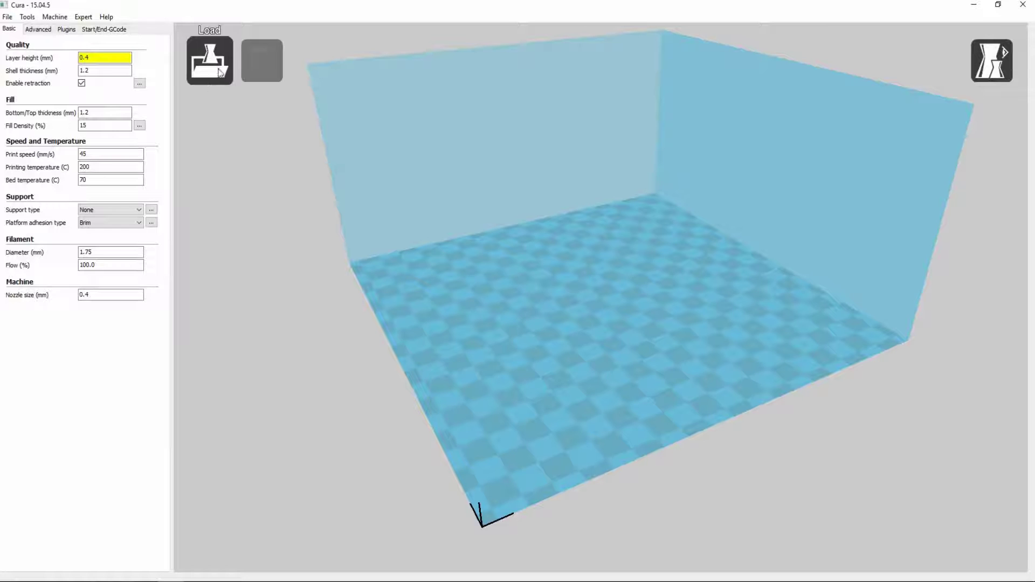
Switch to Cura and load AC Window.stl onto the print bed.
click(220, 73)
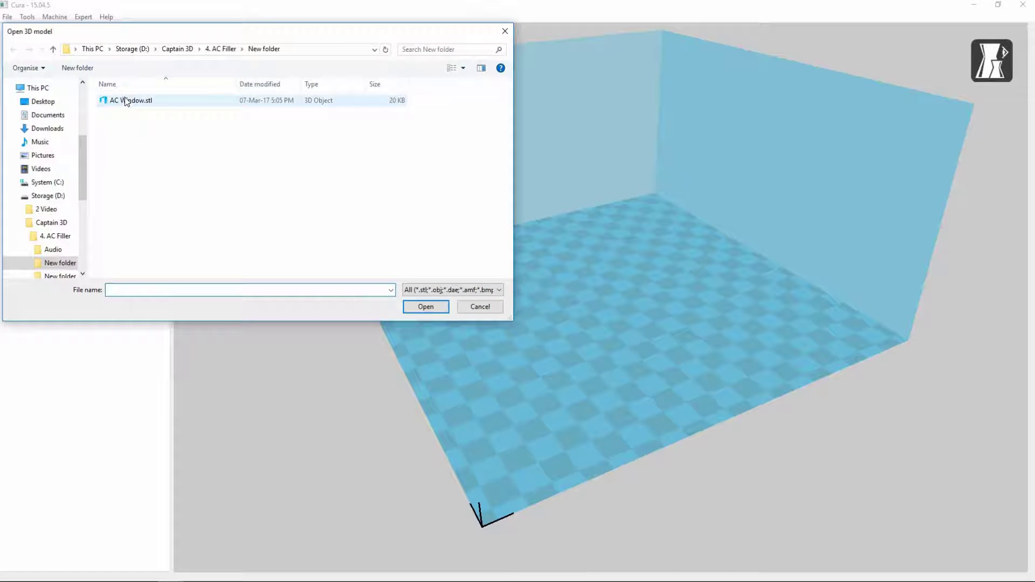
click(125, 100)
click(426, 308)
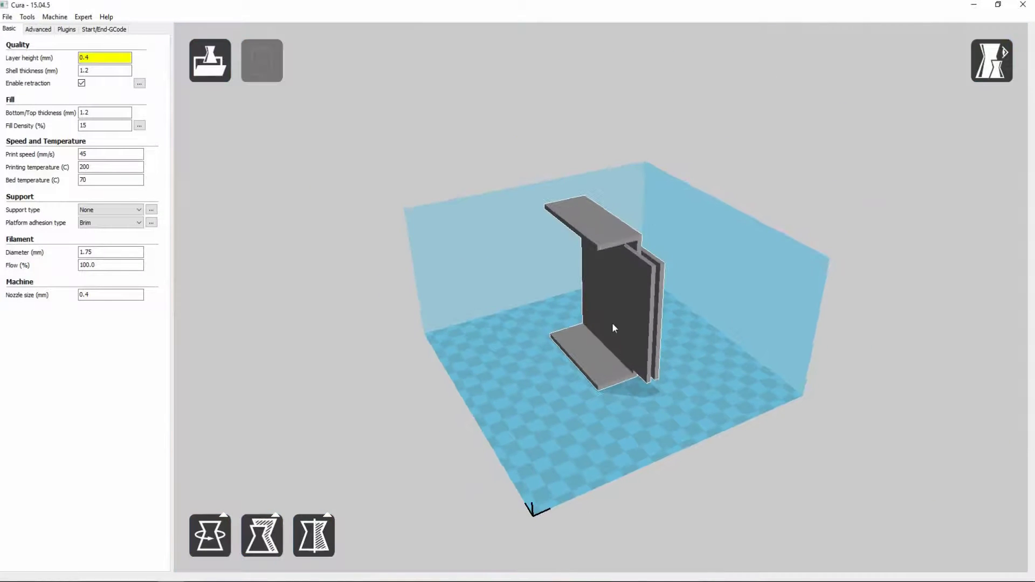
Rotate the part so its C-shaped end rests on the bed with the flanges pointing up, and save the toolpath.
click(209, 536)
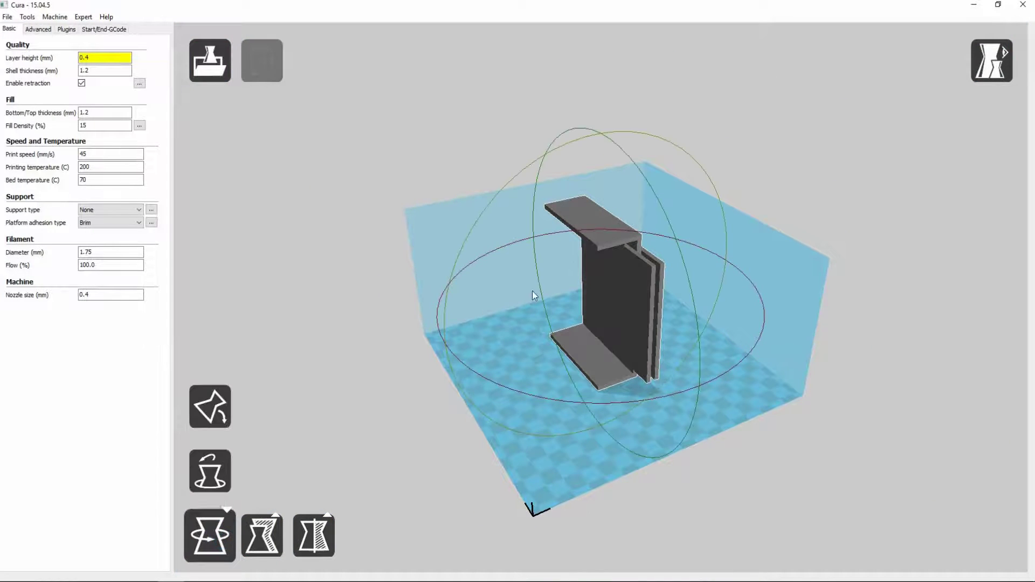
drag(541, 292, 621, 410)
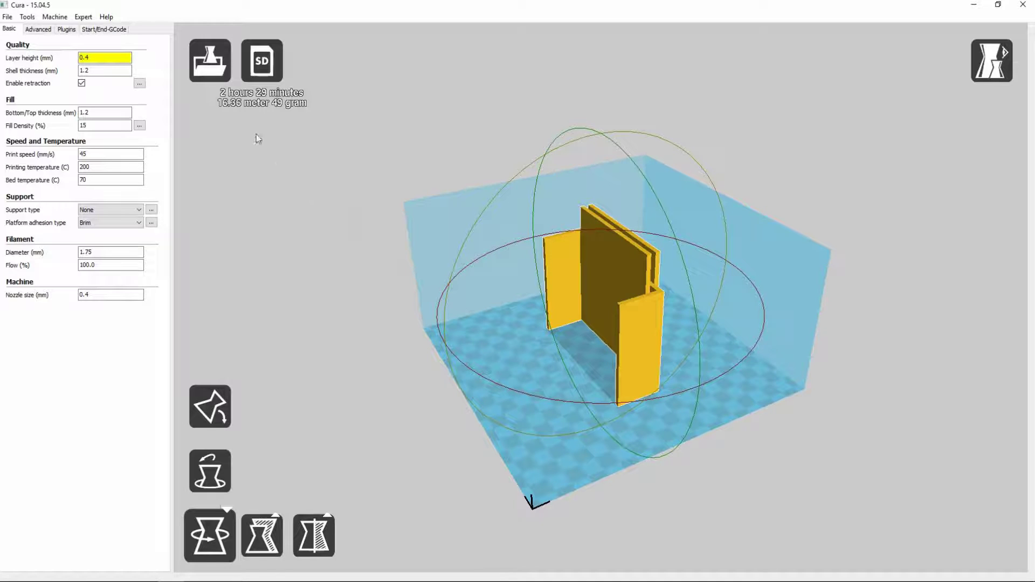
click(210, 533)
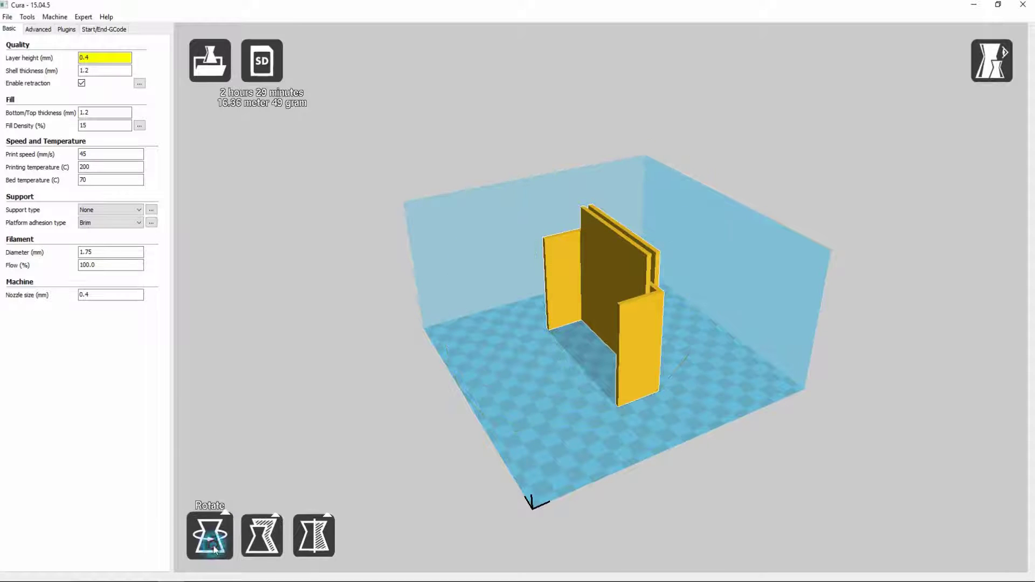
click(272, 67)
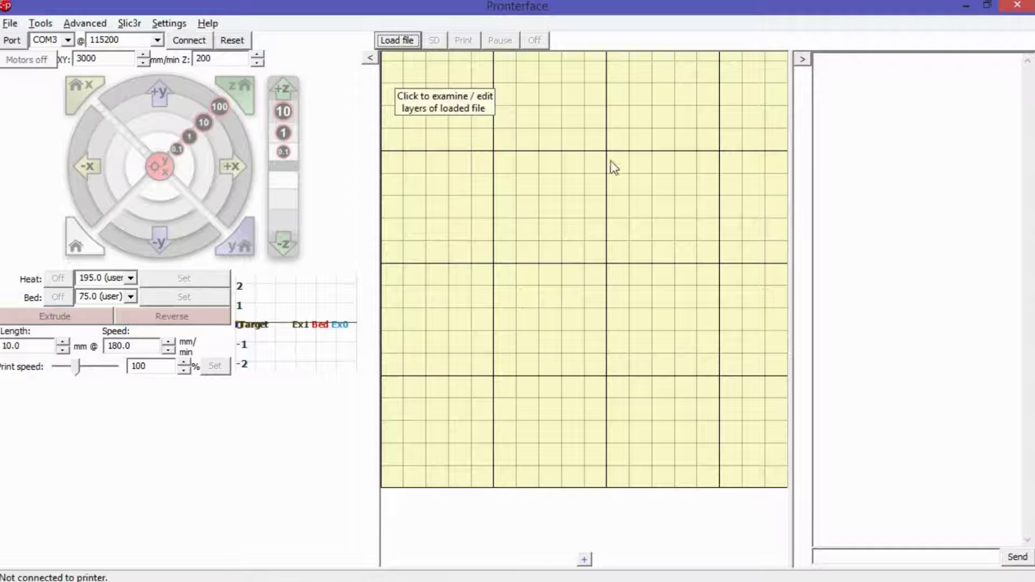
Switch to Pronterface, load AC Window.gcode from the CORSAIR drive and start printing it over the COM3 connection at 115200.
click(390, 40)
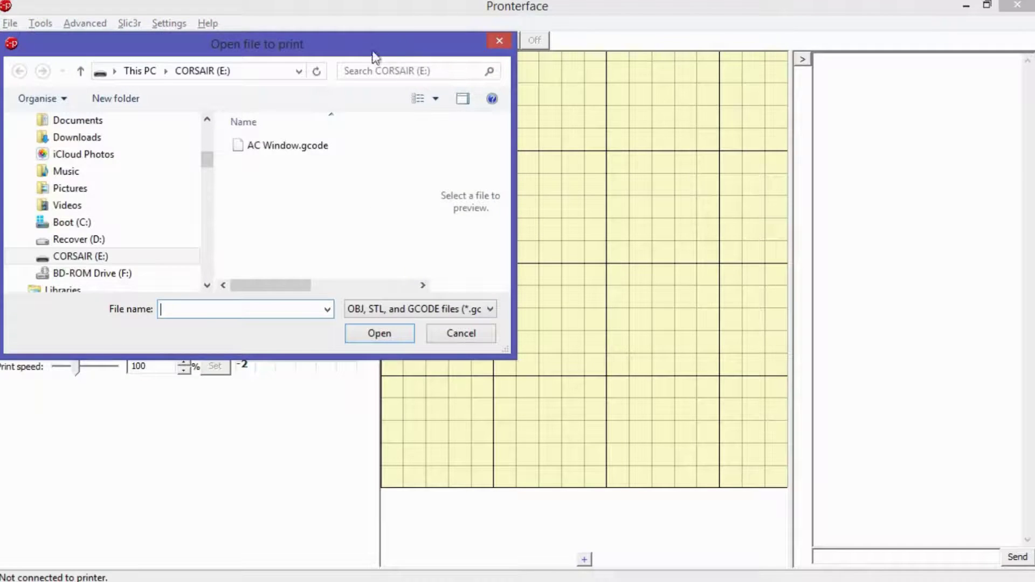
click(296, 147)
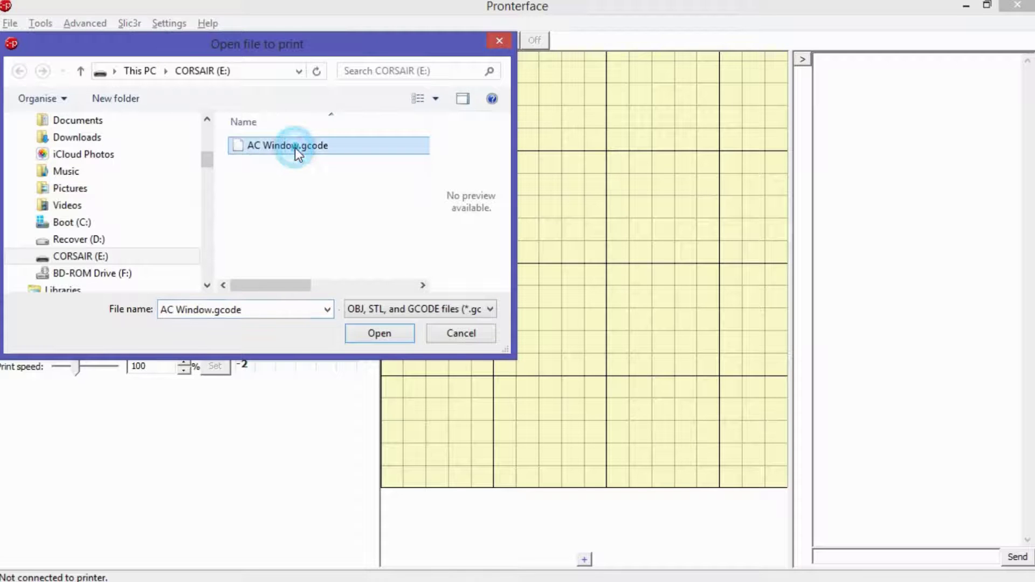
click(375, 335)
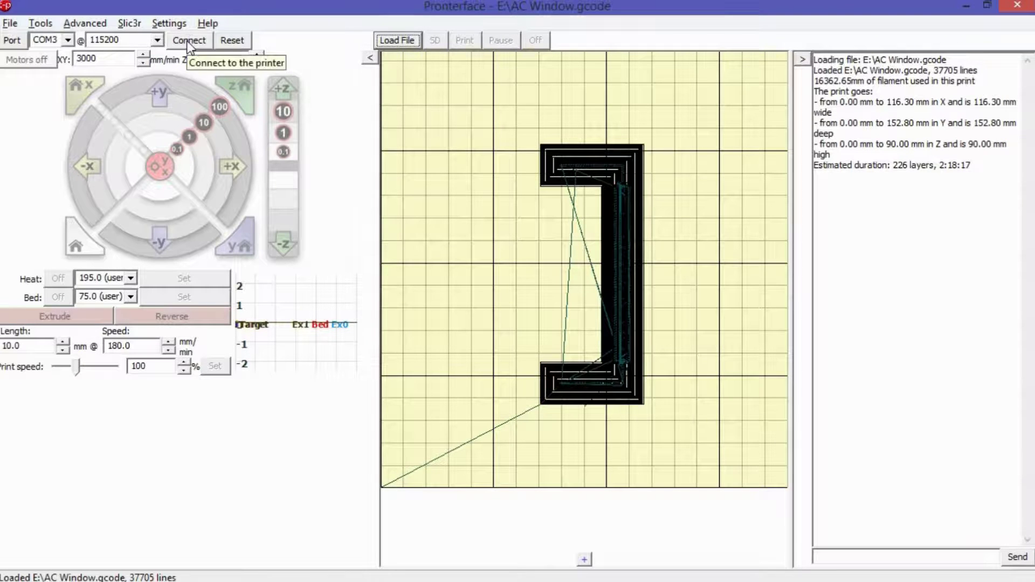
click(189, 41)
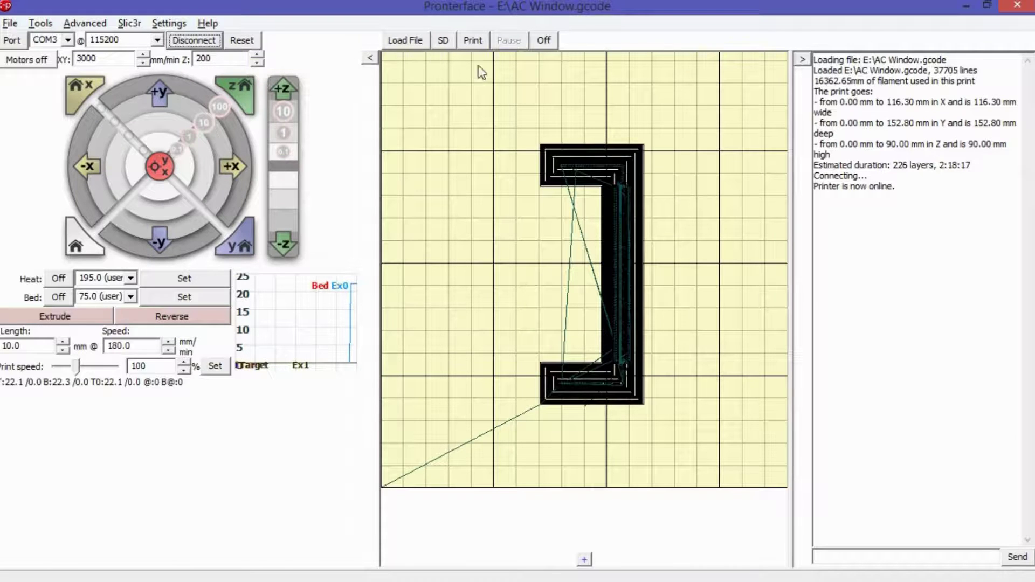
click(479, 41)
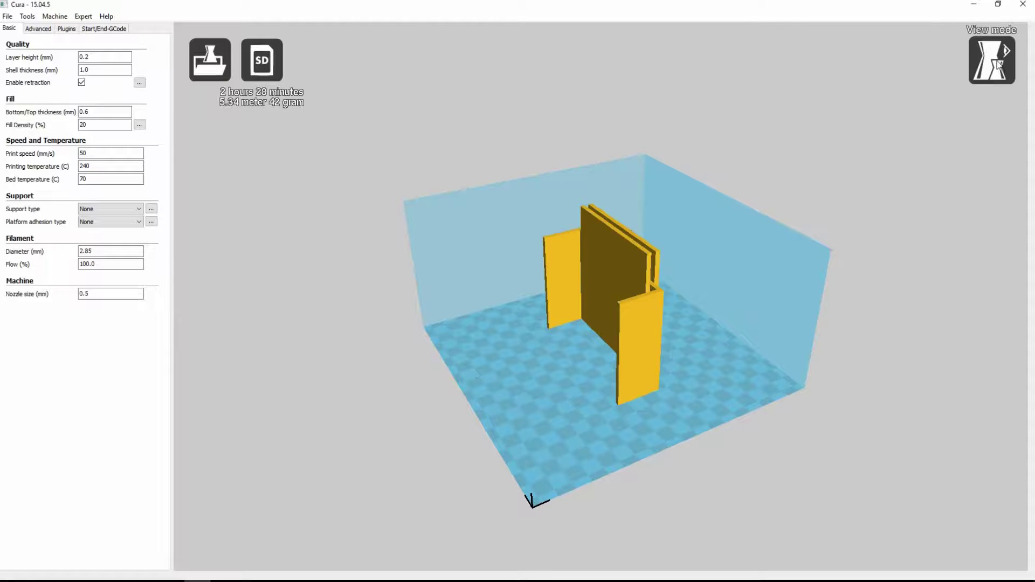
Switch to Cura and examine the toolpath in Layers view around layer 323, where the flanges meet the wall.
click(998, 65)
click(1006, 209)
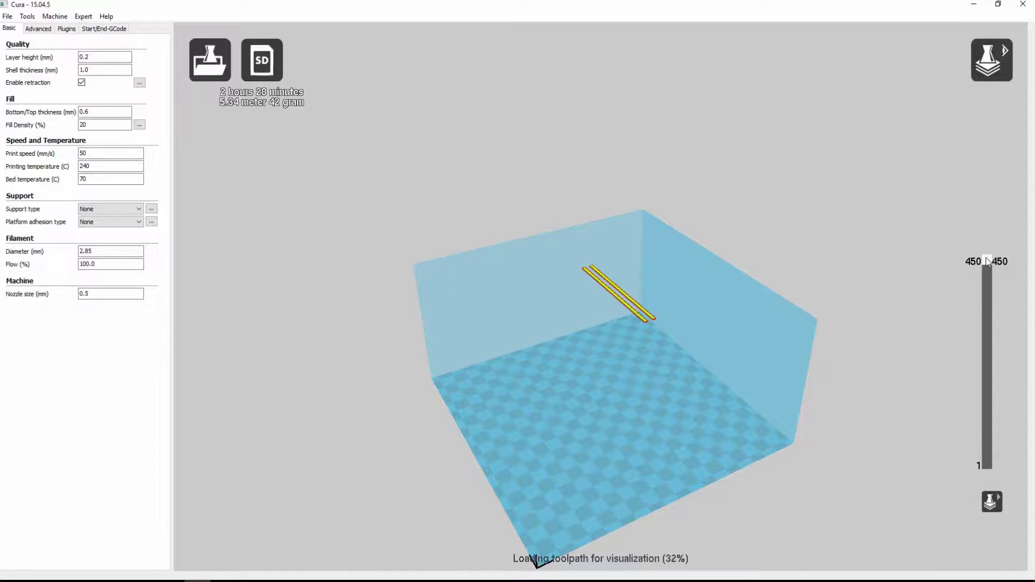
drag(988, 262, 989, 321)
scroll(619, 332, up, 8)
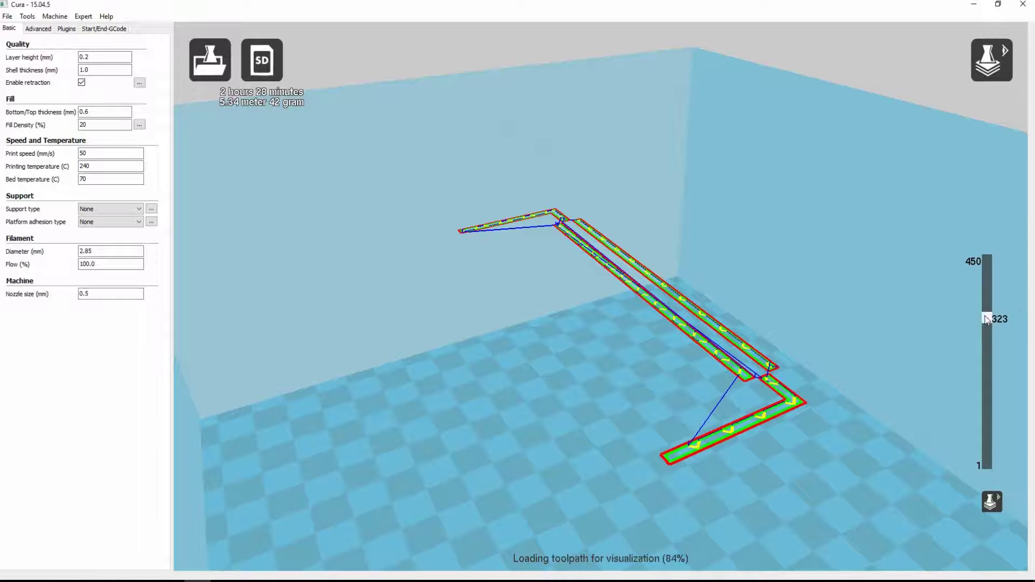
mouse_move(986, 320)
mouse_down()
mouse_move(987, 343)
mouse_move(989, 296)
mouse_move(991, 323)
mouse_up()
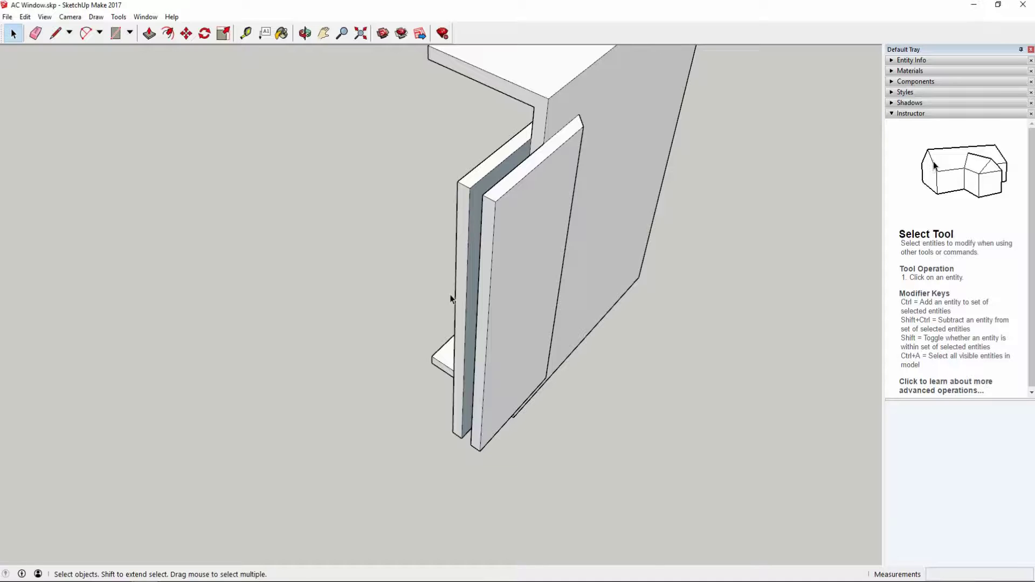
Switch to SketchUp, turn on the X-ray face style and examine the internal faces where the flanges join the wall.
mouse_move(451, 298)
middle_down()
mouse_move(464, 307)
mouse_move(444, 300)
middle_up()
scroll(443, 304, down, 6)
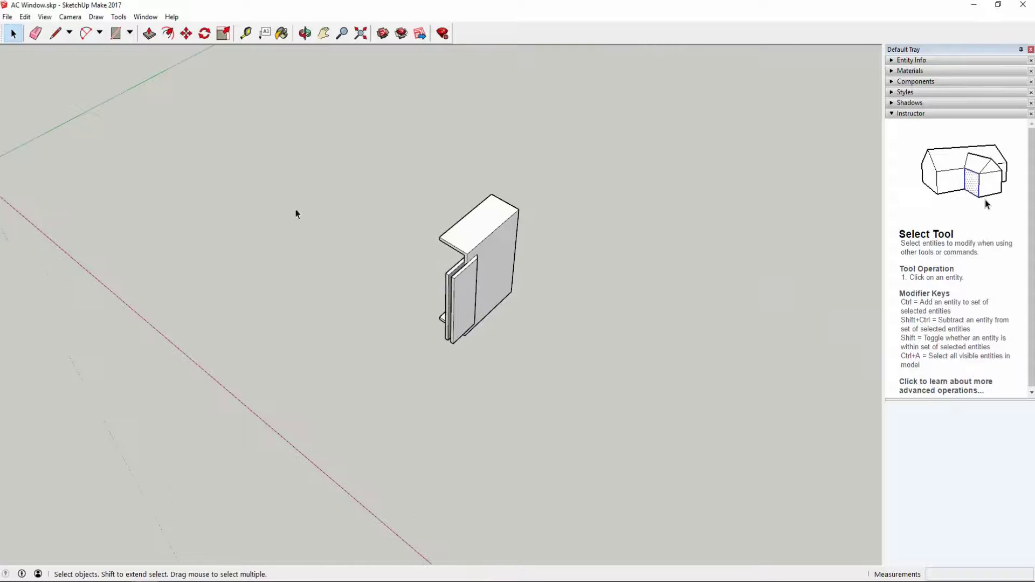
click(45, 17)
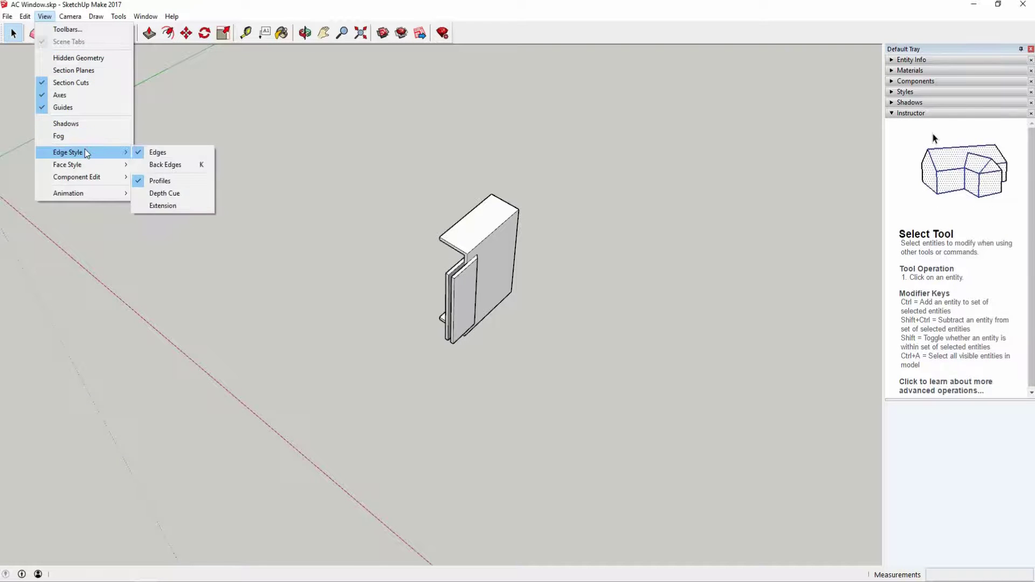
mouse_move(87, 164)
click(162, 164)
scroll(439, 270, up, 5)
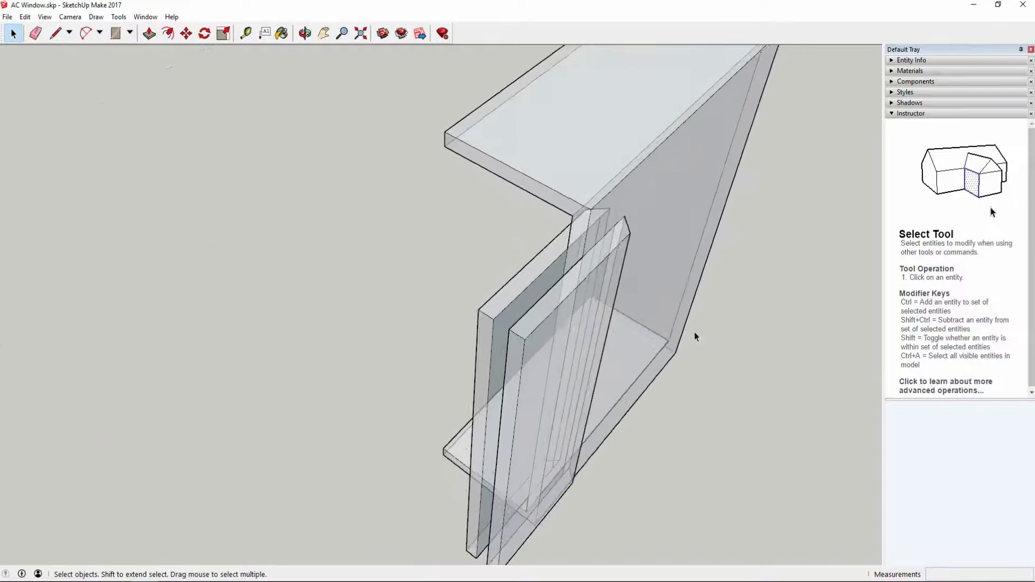
middle_drag(694, 335, 363, 234)
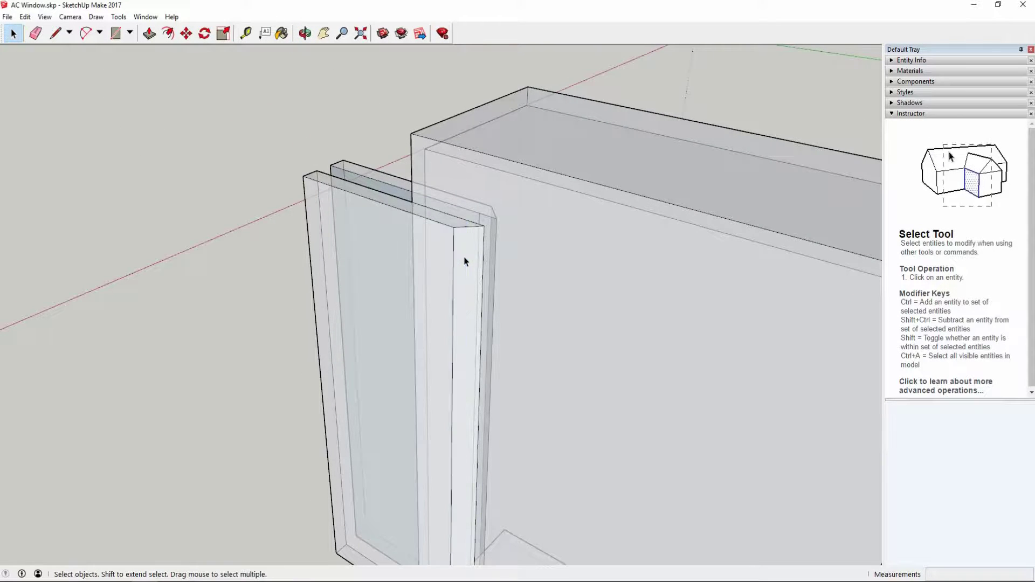
mouse_move(464, 259)
middle_down()
mouse_move(480, 259)
mouse_move(347, 331)
mouse_move(856, 287)
mouse_move(571, 349)
mouse_move(453, 356)
mouse_move(468, 274)
middle_up()
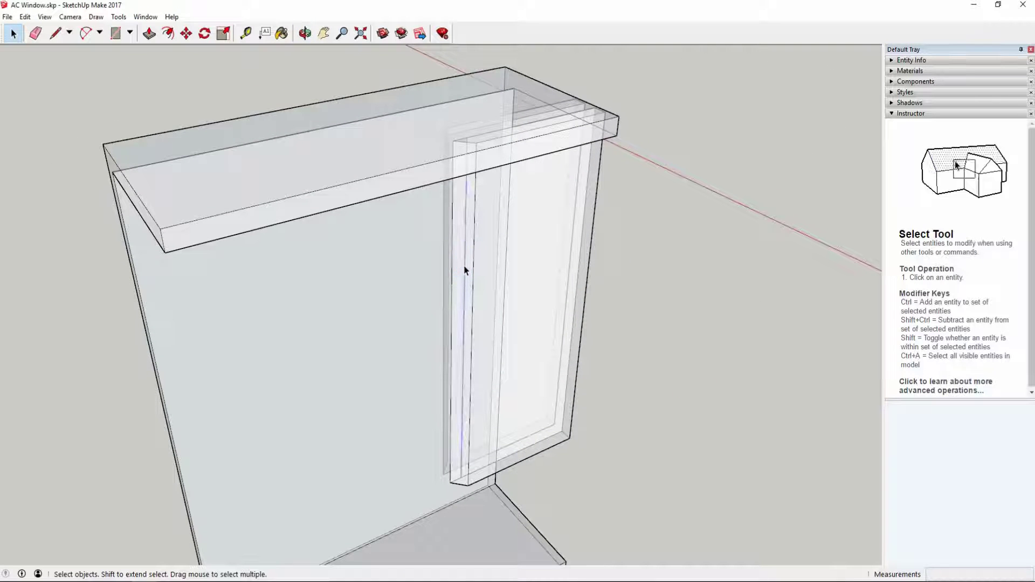
Export the corrected model as AC Window v2.stl to the CORSAIR drive.
click(7, 17)
mouse_move(49, 191)
click(58, 218)
click(306, 216)
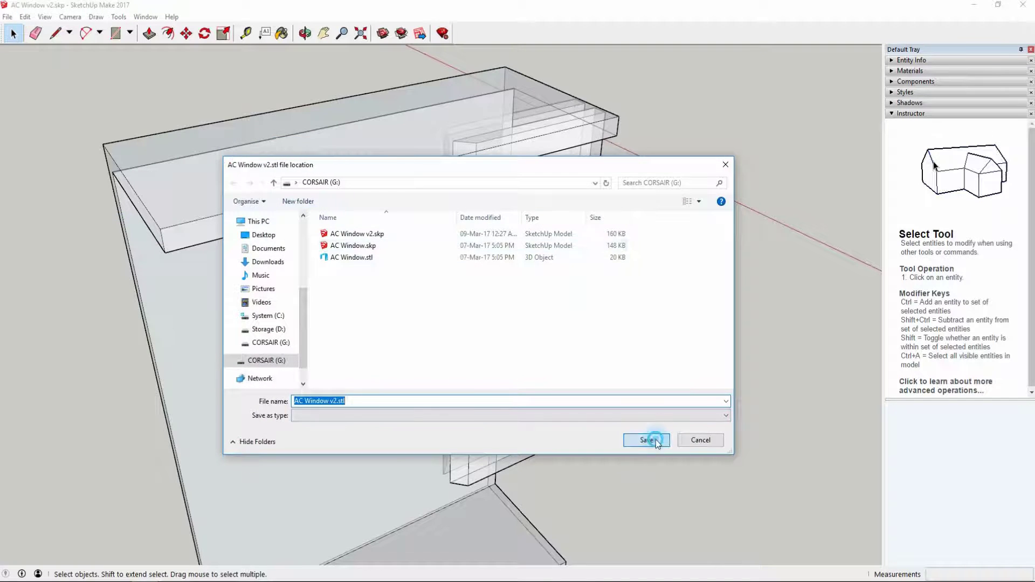
click(656, 443)
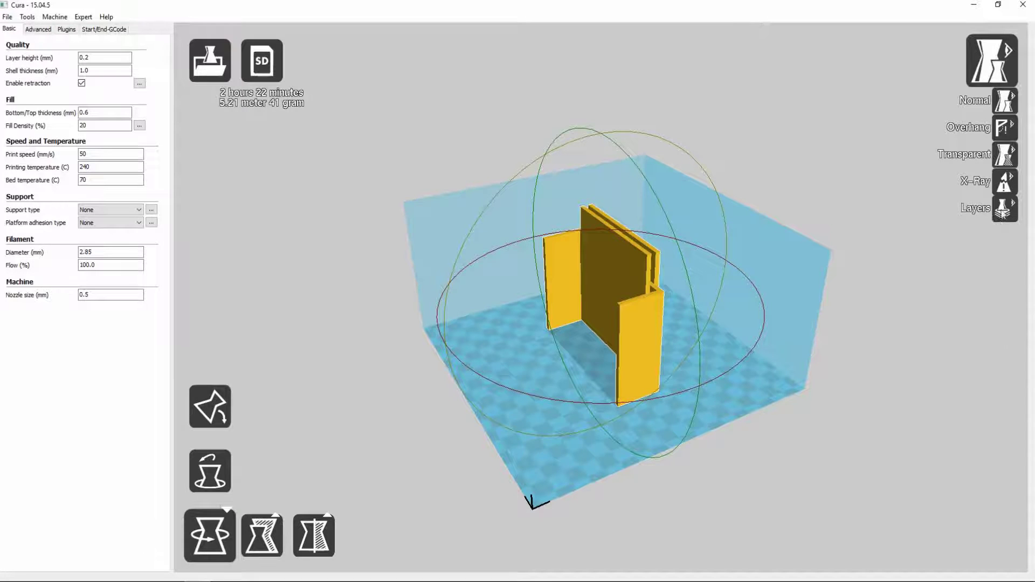
Switch to Cura and examine the revised part in Layers view at layer 322, showing only that single layer.
click(1003, 211)
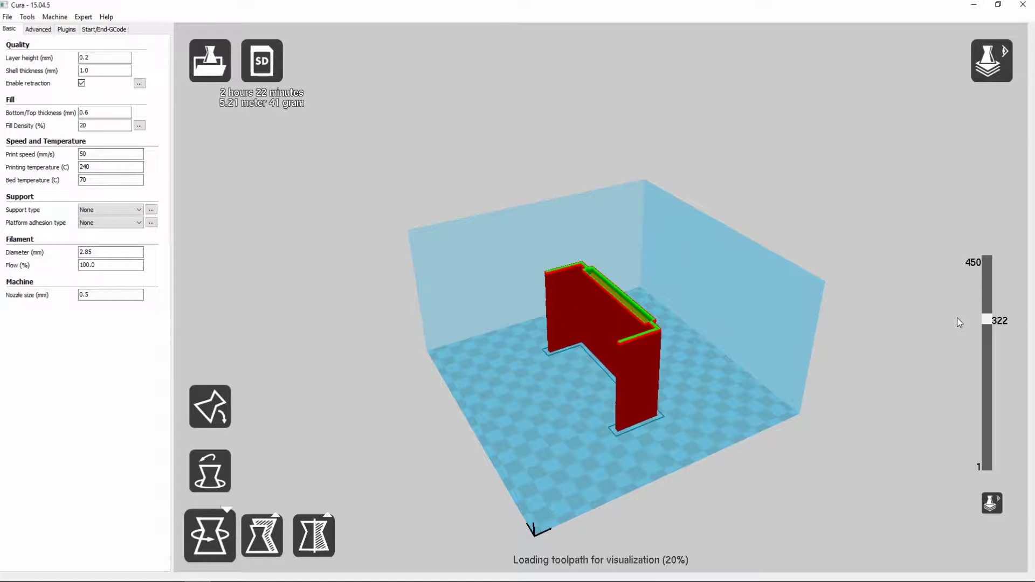
scroll(671, 329, up, 5)
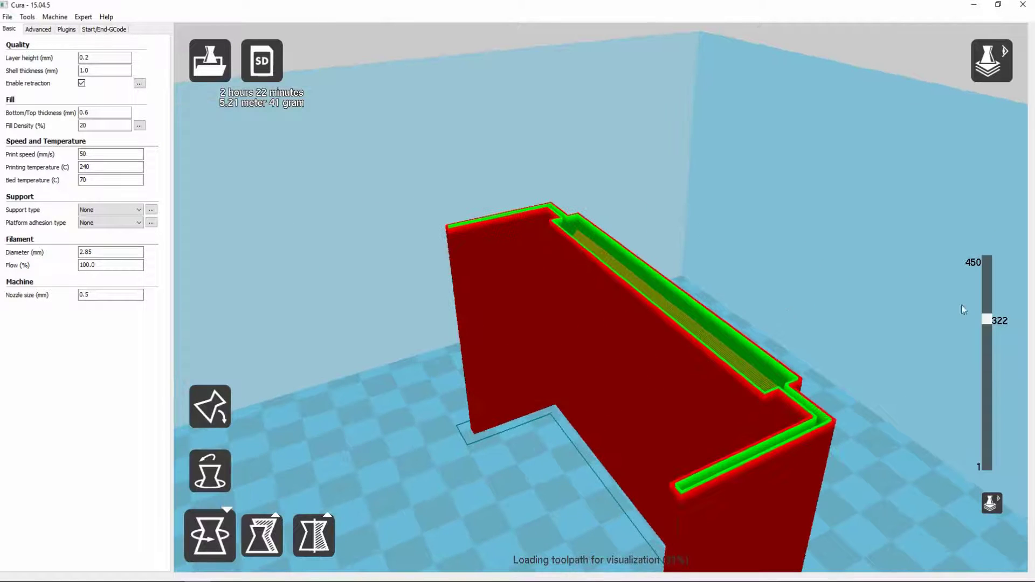
click(992, 503)
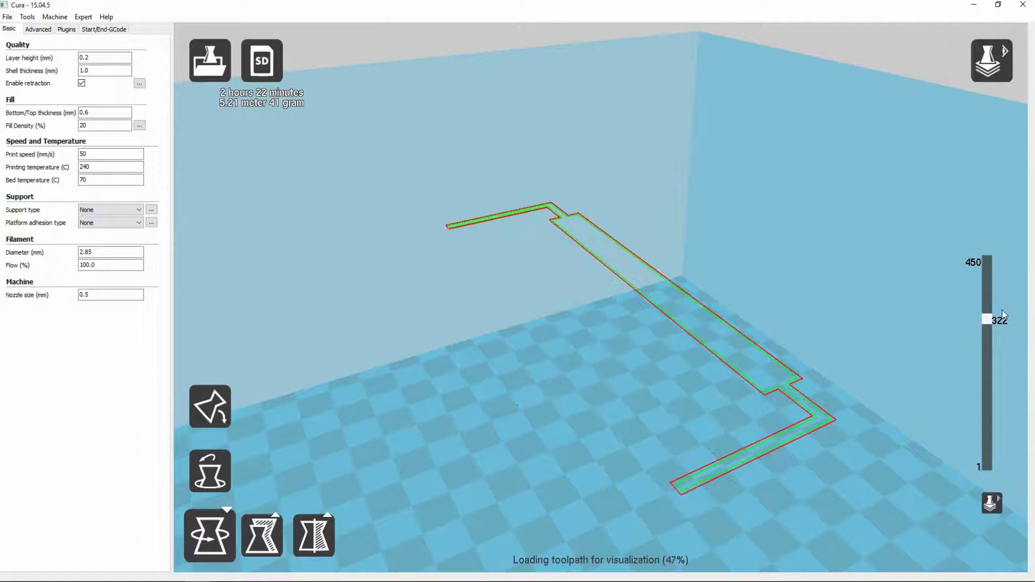
mouse_move(991, 326)
mouse_down()
mouse_move(989, 335)
mouse_move(984, 299)
mouse_move(979, 334)
mouse_move(976, 302)
mouse_move(977, 317)
mouse_up()
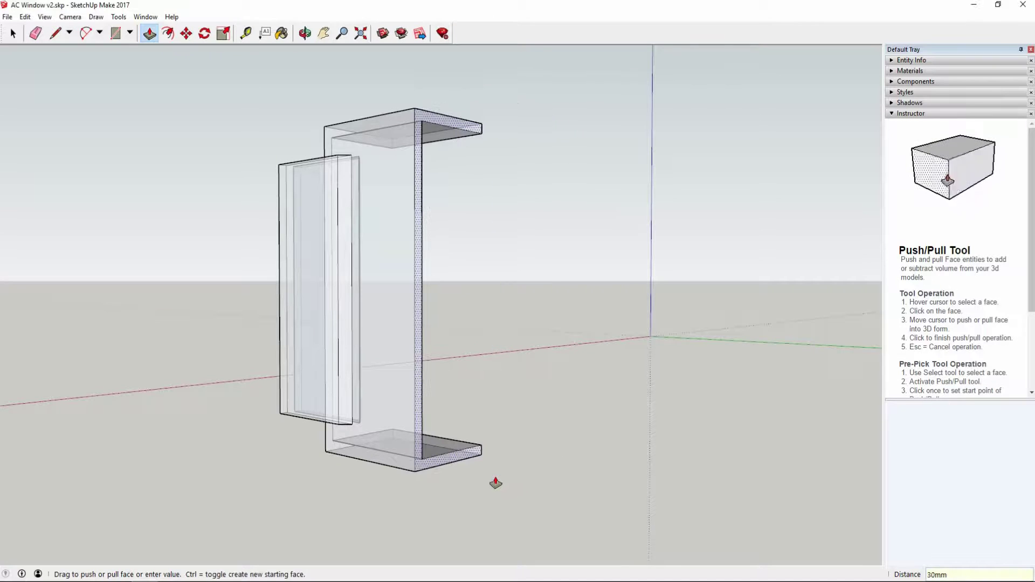
Draw a 25 mm wide full-height rectangle on the wall's outer face and push that area in 2 mm.
click(12, 35)
middle_drag(377, 161, 180, 72)
key(r)
click(465, 99)
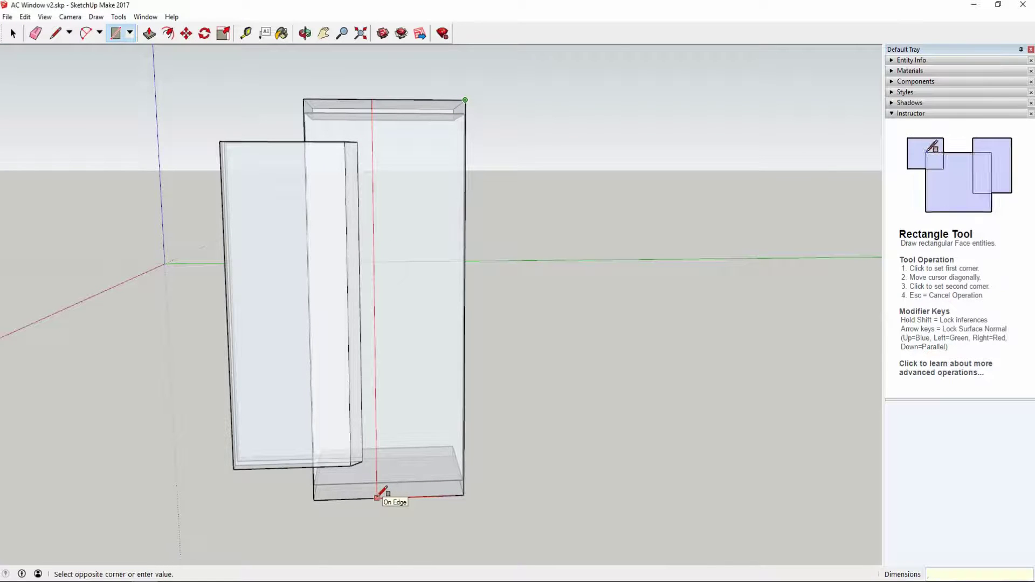
text(,25)
key(Return)
key(p)
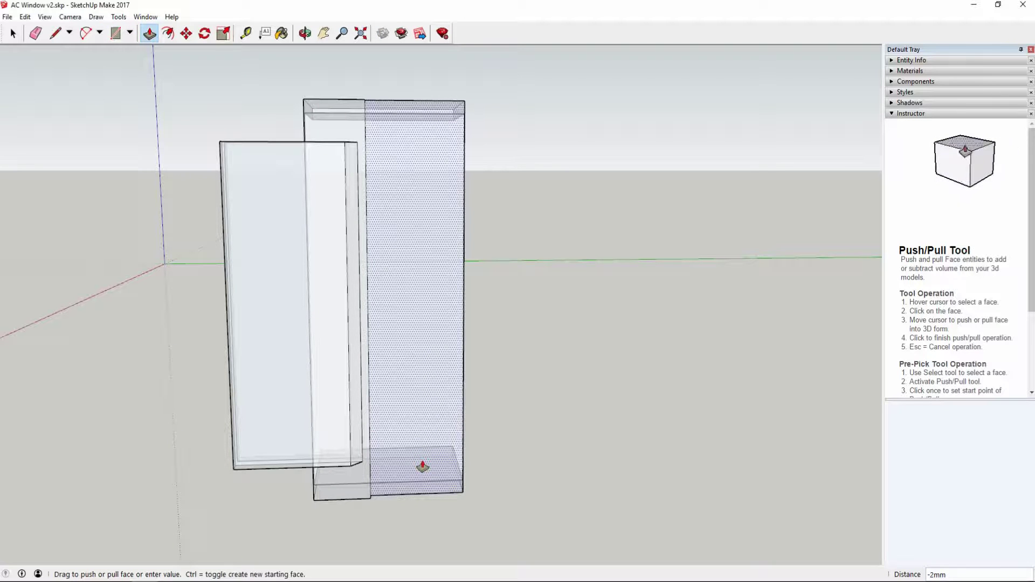
Draw a 1 mm wide, 100 mm high rectangle along the vertical step edge of the recessed wall area.
middle_drag(423, 467, 388, 490)
key(r)
scroll(354, 293, down, 2)
scroll(388, 215, up, 3)
click(383, 209)
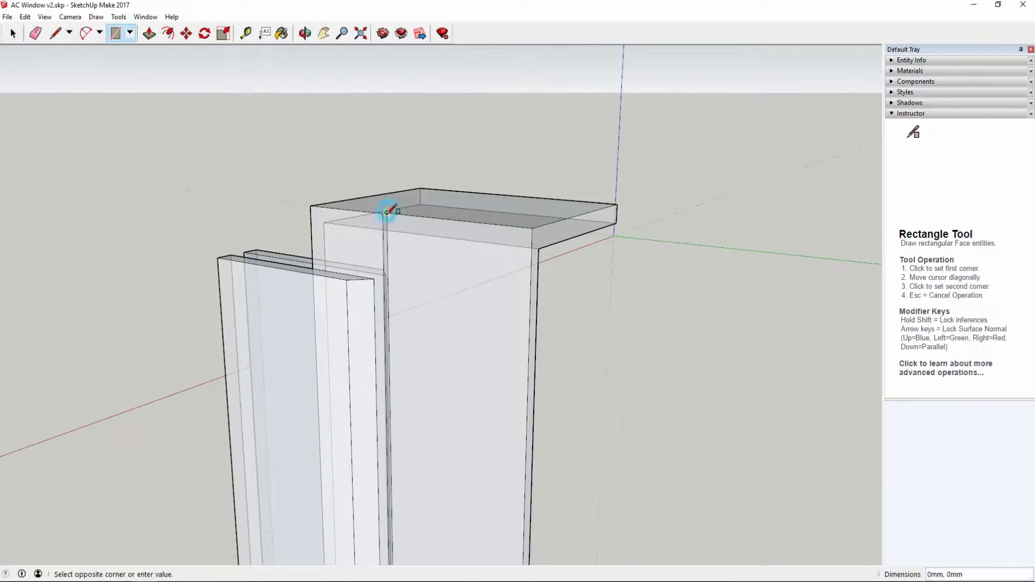
scroll(438, 127, down, 3)
scroll(435, 416, up, 4)
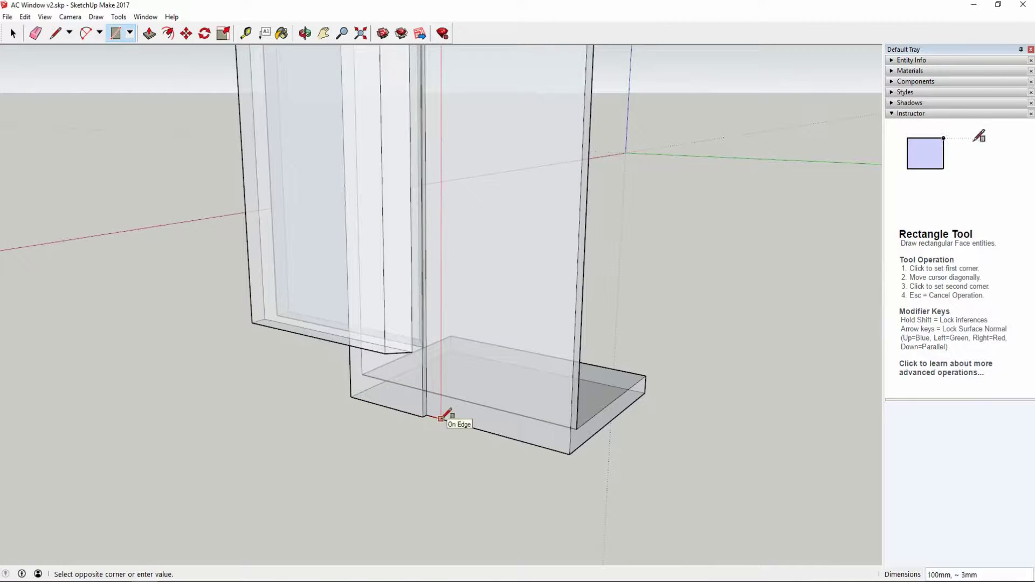
text(,1)
key(Return)
click(431, 416)
scroll(471, 224, down, 3)
scroll(431, 102, up, 2)
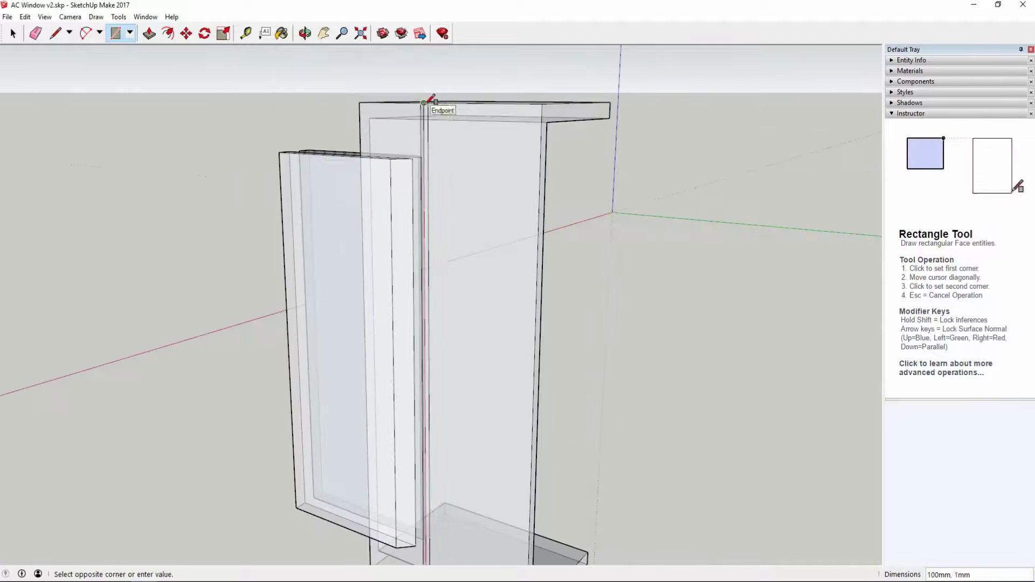
key(Escape)
Pull the vertical edge in the middle of the narrow strip outward into a pointed full-height ridge, and turn off the X-ray face style.
key(space)
scroll(437, 317, up, 6)
scroll(388, 326, up, 2)
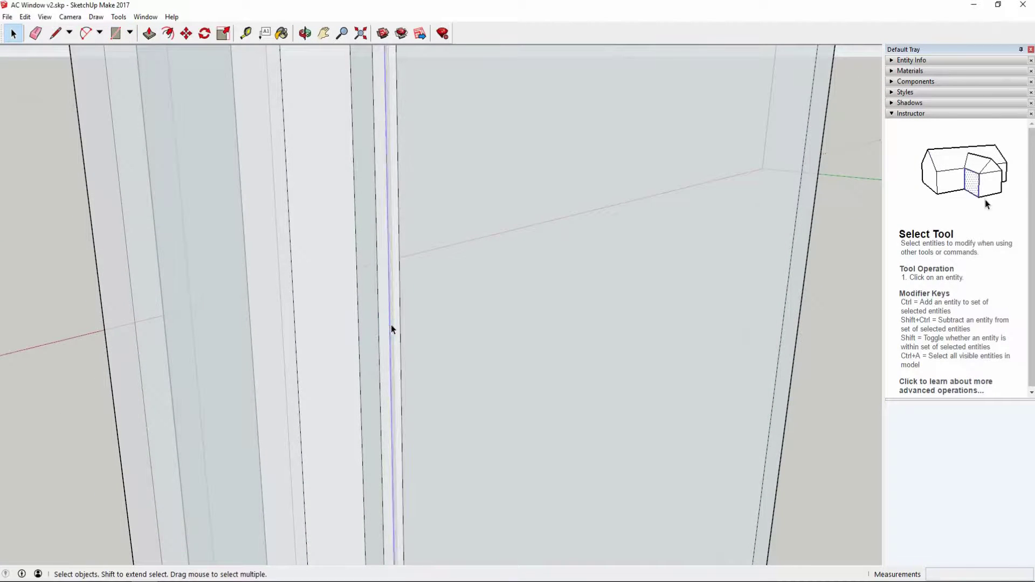
scroll(390, 325, down, 5)
middle_drag(380, 318, 396, 187)
scroll(396, 215, up, 3)
click(46, 17)
mouse_move(70, 162)
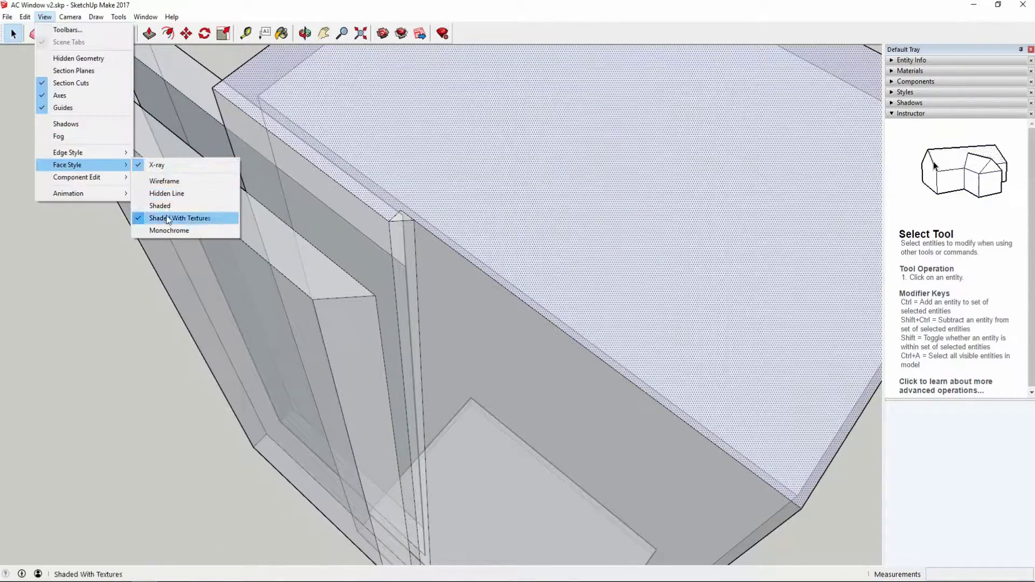
click(157, 164)
click(395, 217)
Measure the gap between the two flanges at their lower end.
middle_drag(404, 221, 241, 263)
scroll(393, 326, down, 5)
scroll(404, 262, up, 6)
scroll(418, 264, down, 4)
key(t)
click(345, 422)
Push/Pull the inner face of the flange that borders the gap.
middle_drag(358, 423, 620, 237)
key(p)
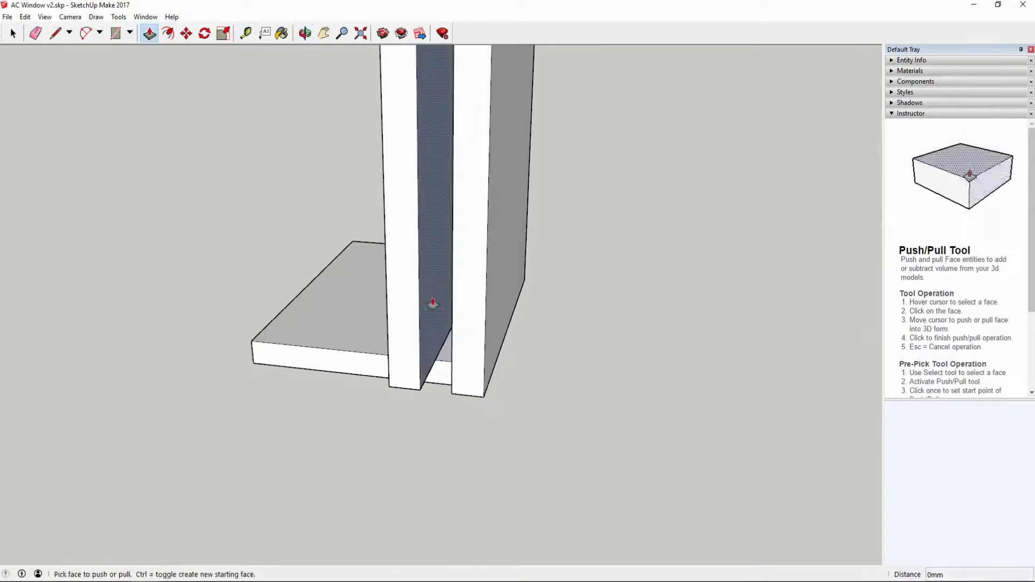